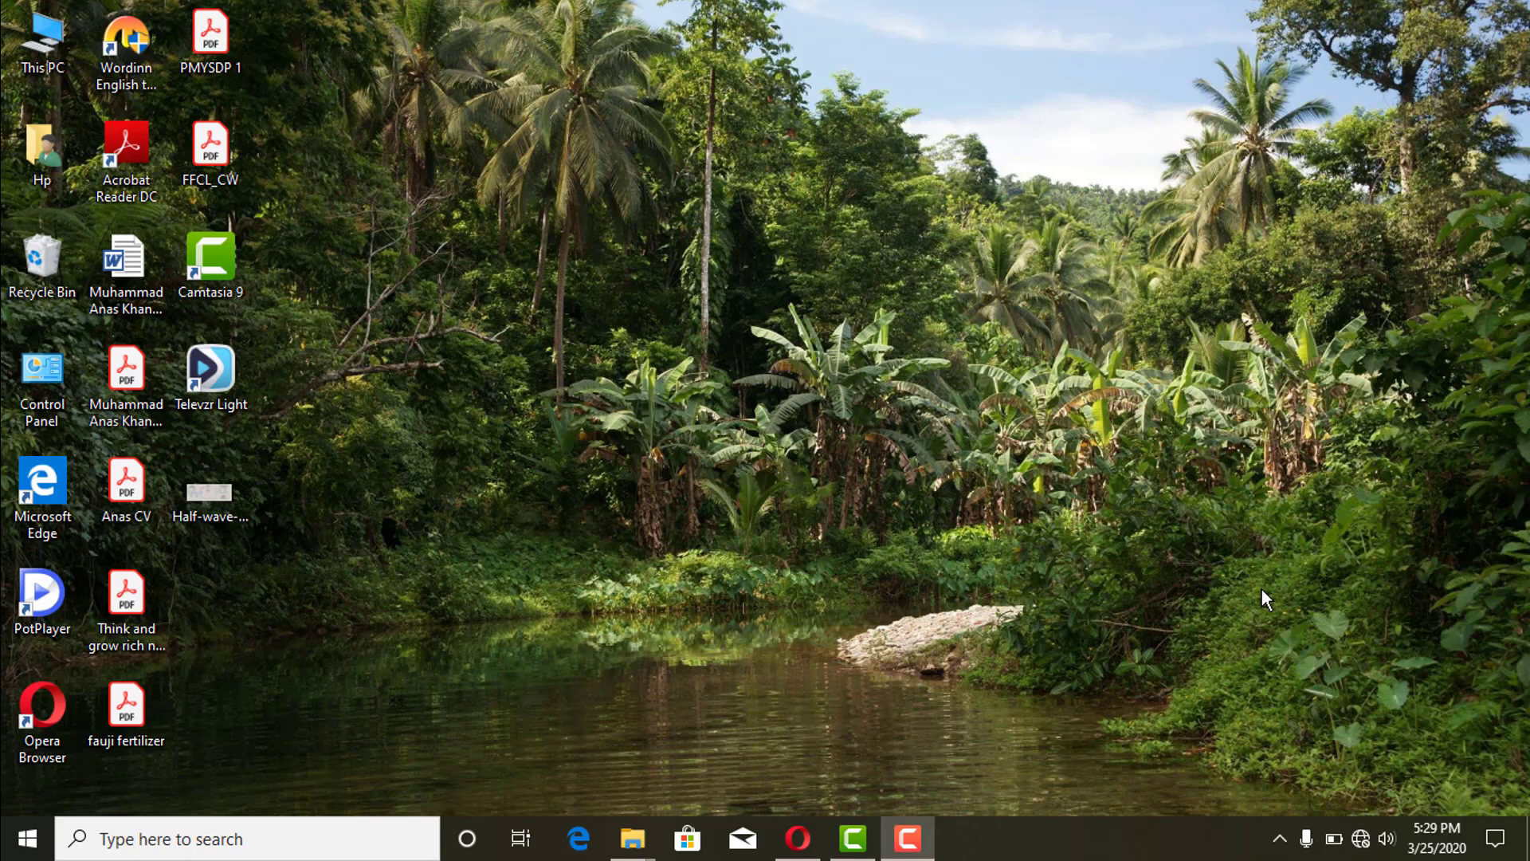
Step: Launch NI Multisim 13.0 from the Windows Start menu
click(27, 838)
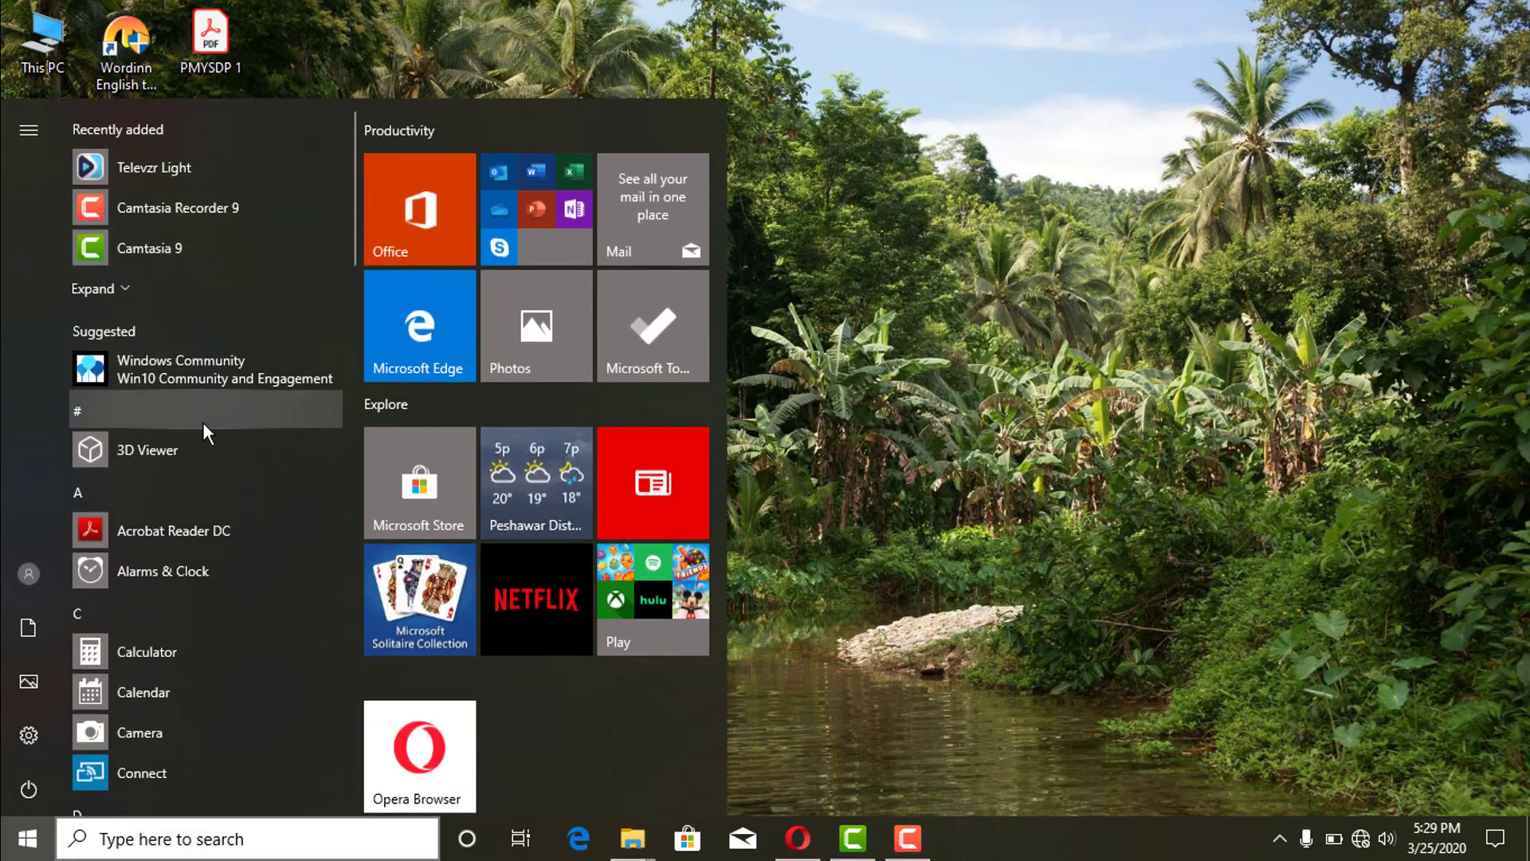
text(ni)
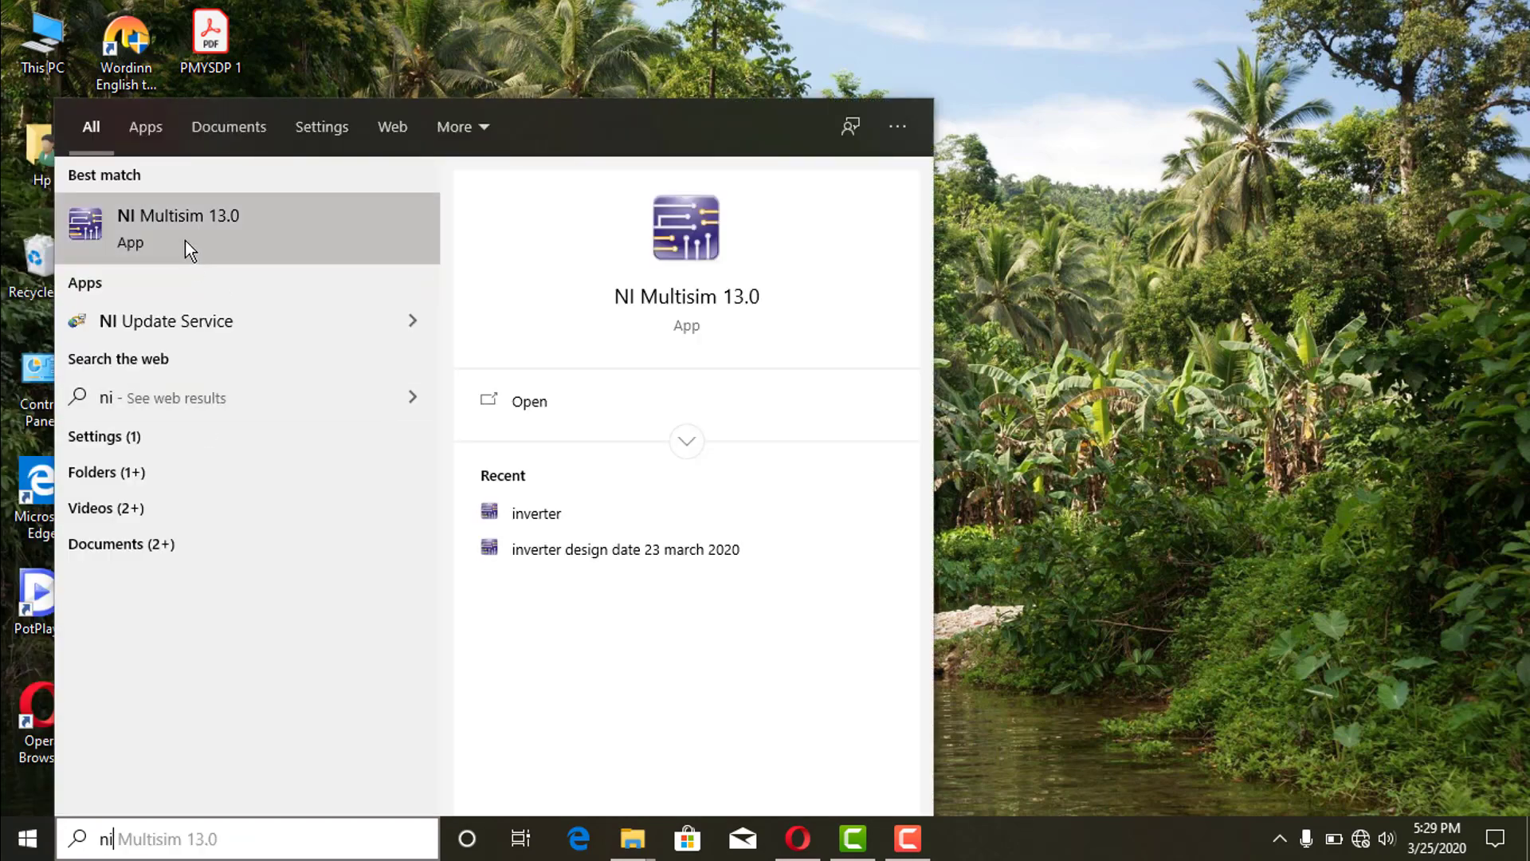
click(186, 227)
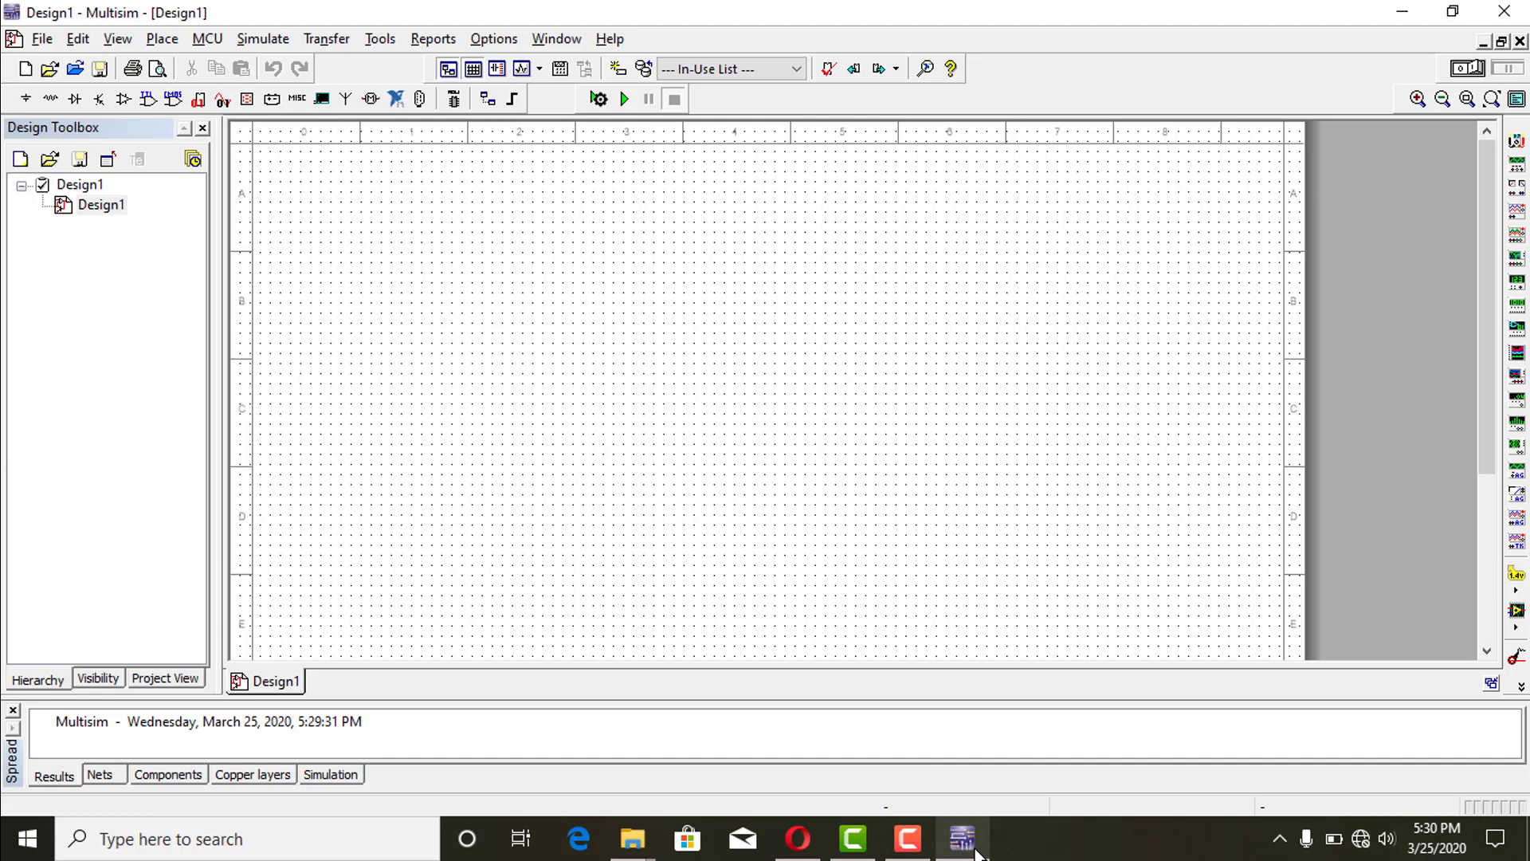
Step: Drag the Multisim taskbar icon to a new position among the running programs
drag(963, 838, 906, 838)
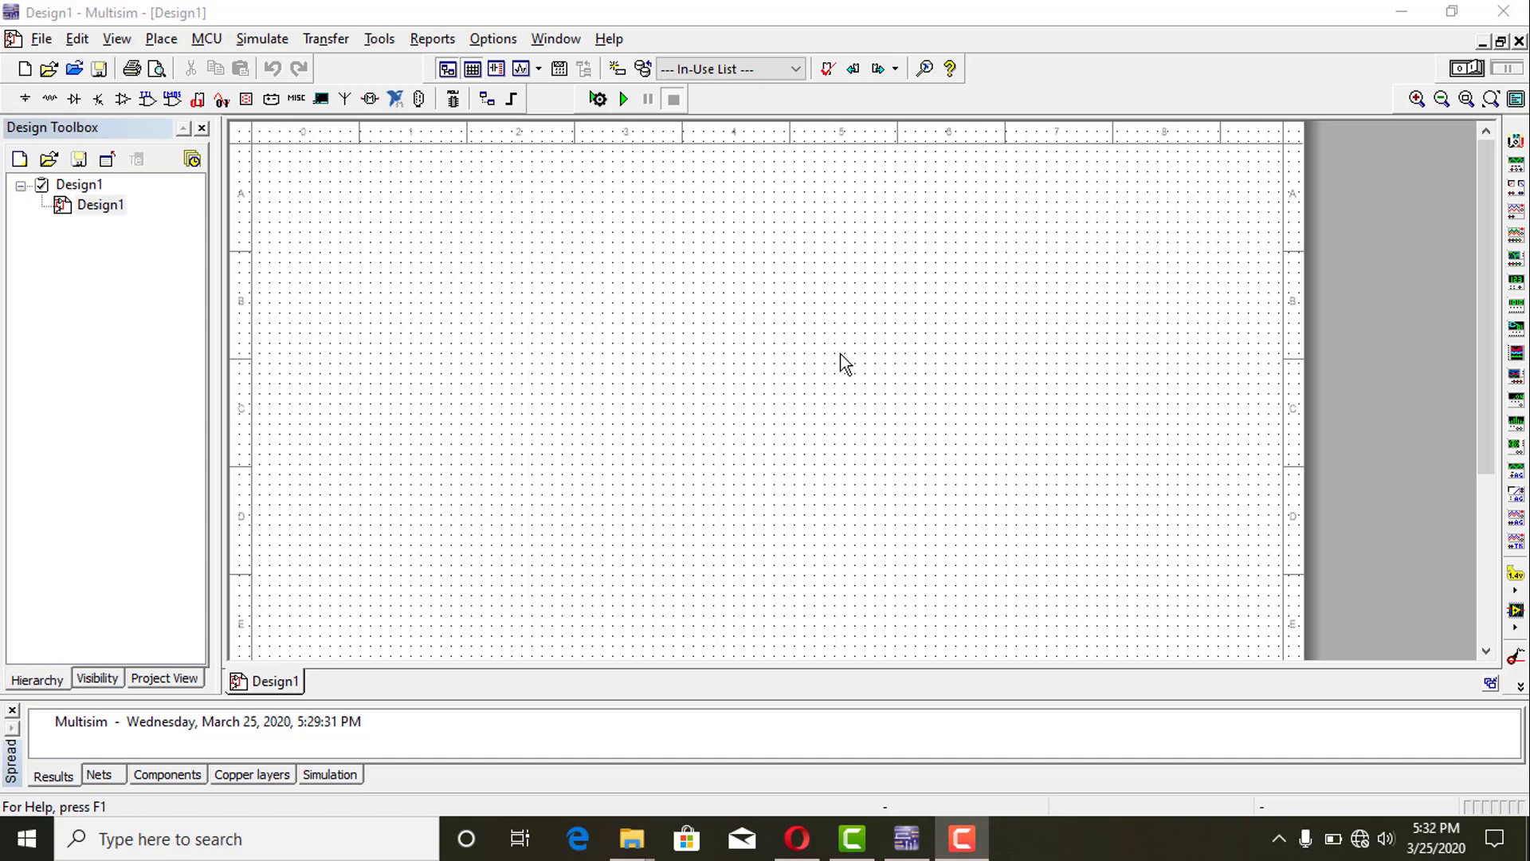
Step: Place the AC_POWER source V1 from the Sources group onto the schematic
right_click(620, 267)
click(665, 283)
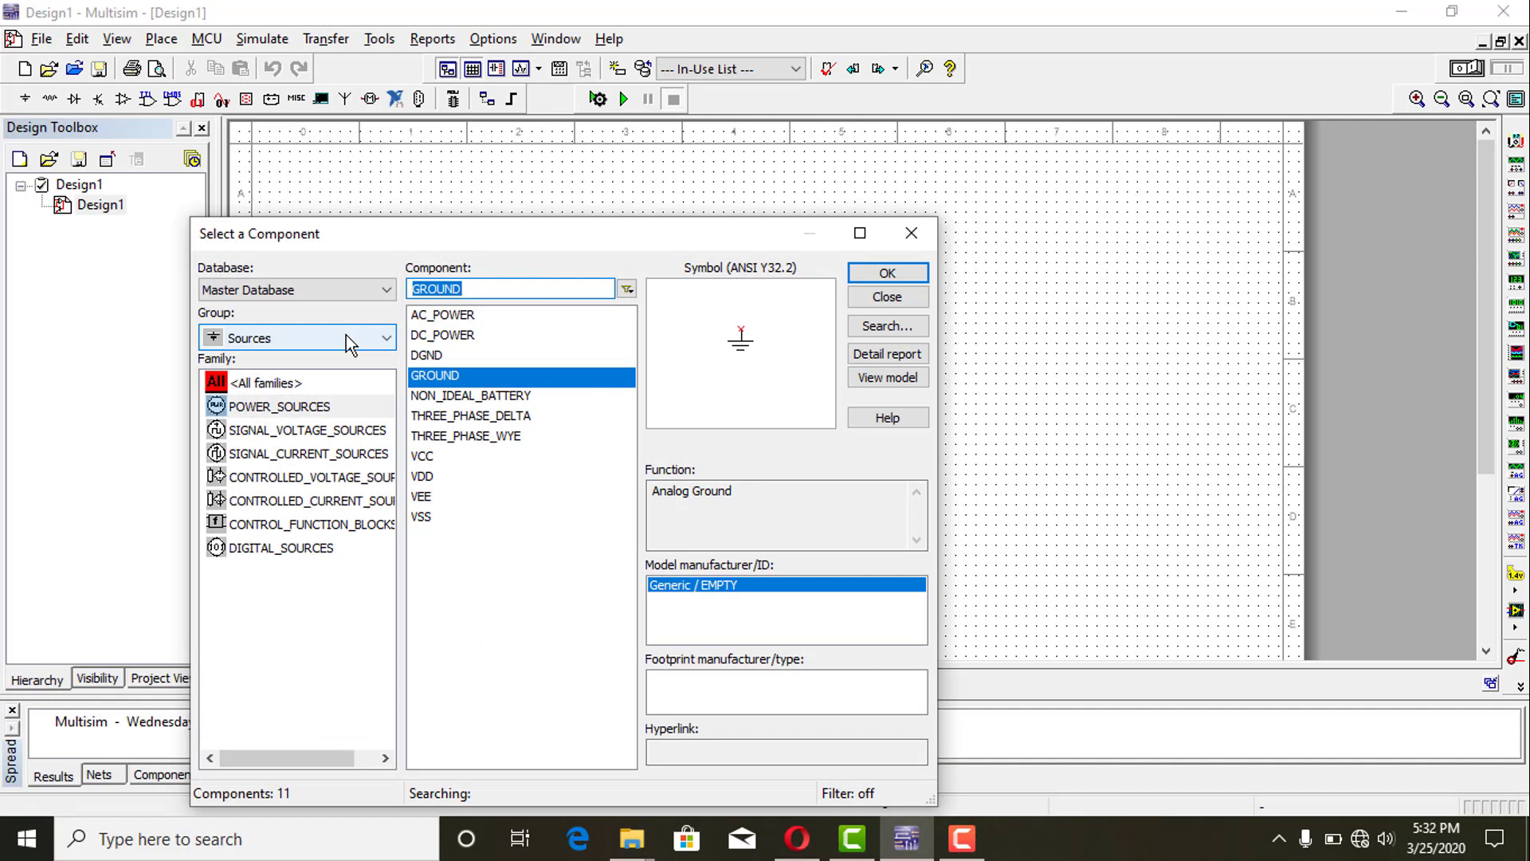
click(455, 316)
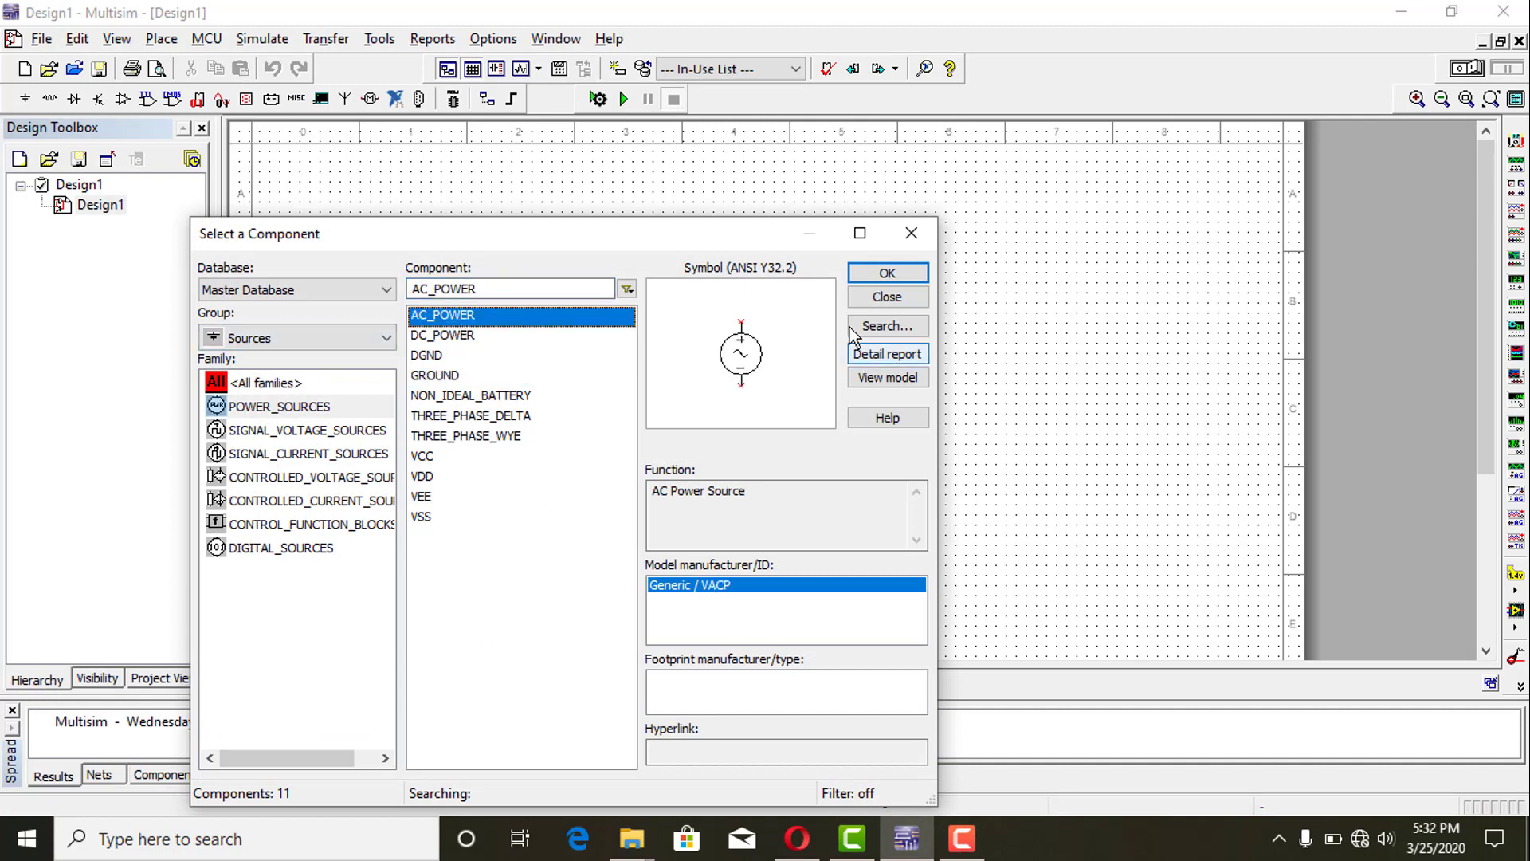
click(381, 344)
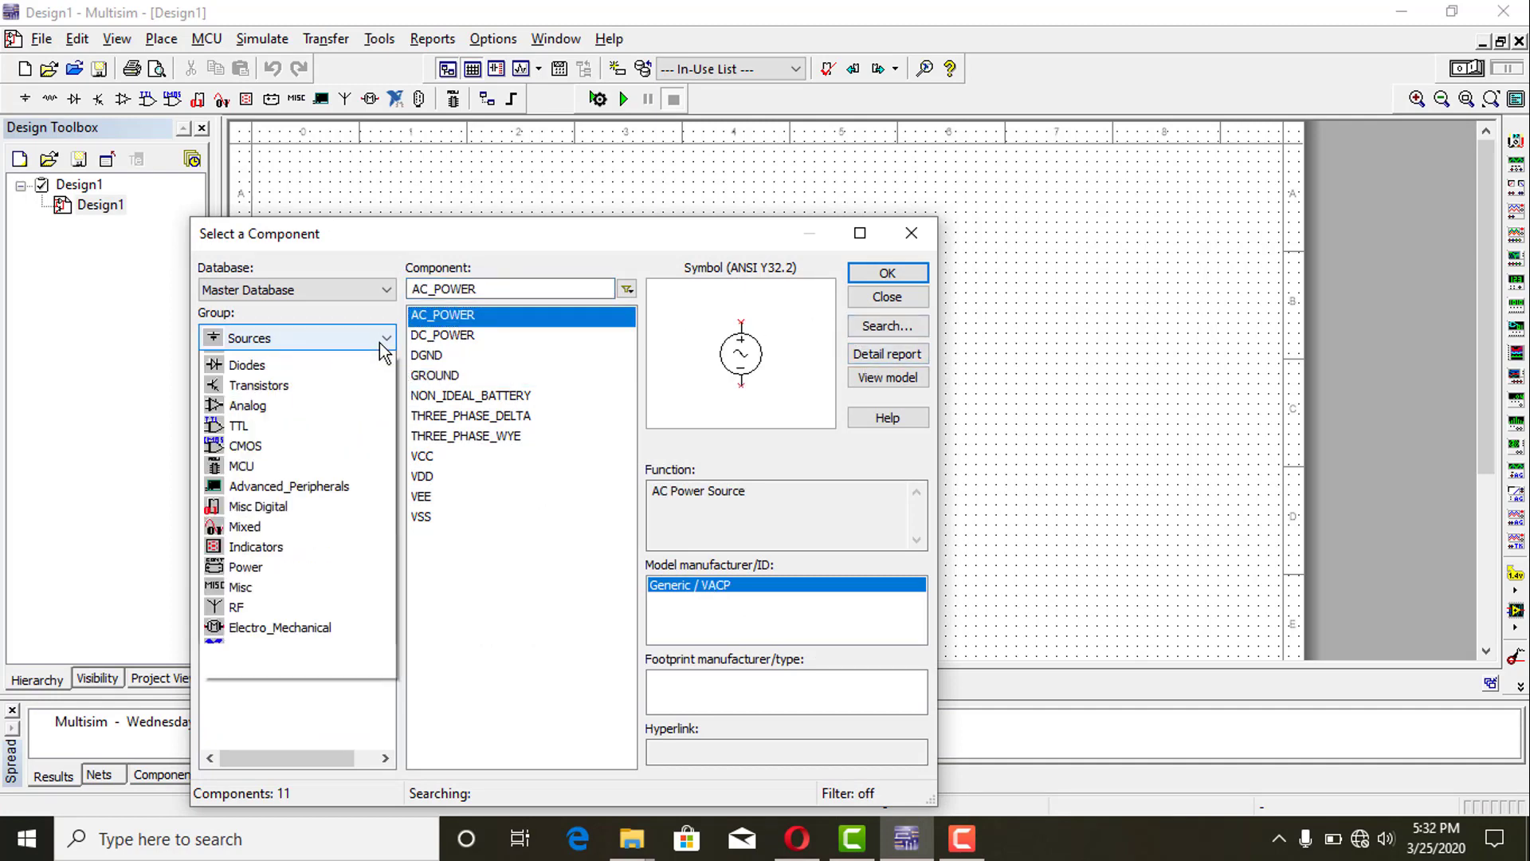
click(357, 380)
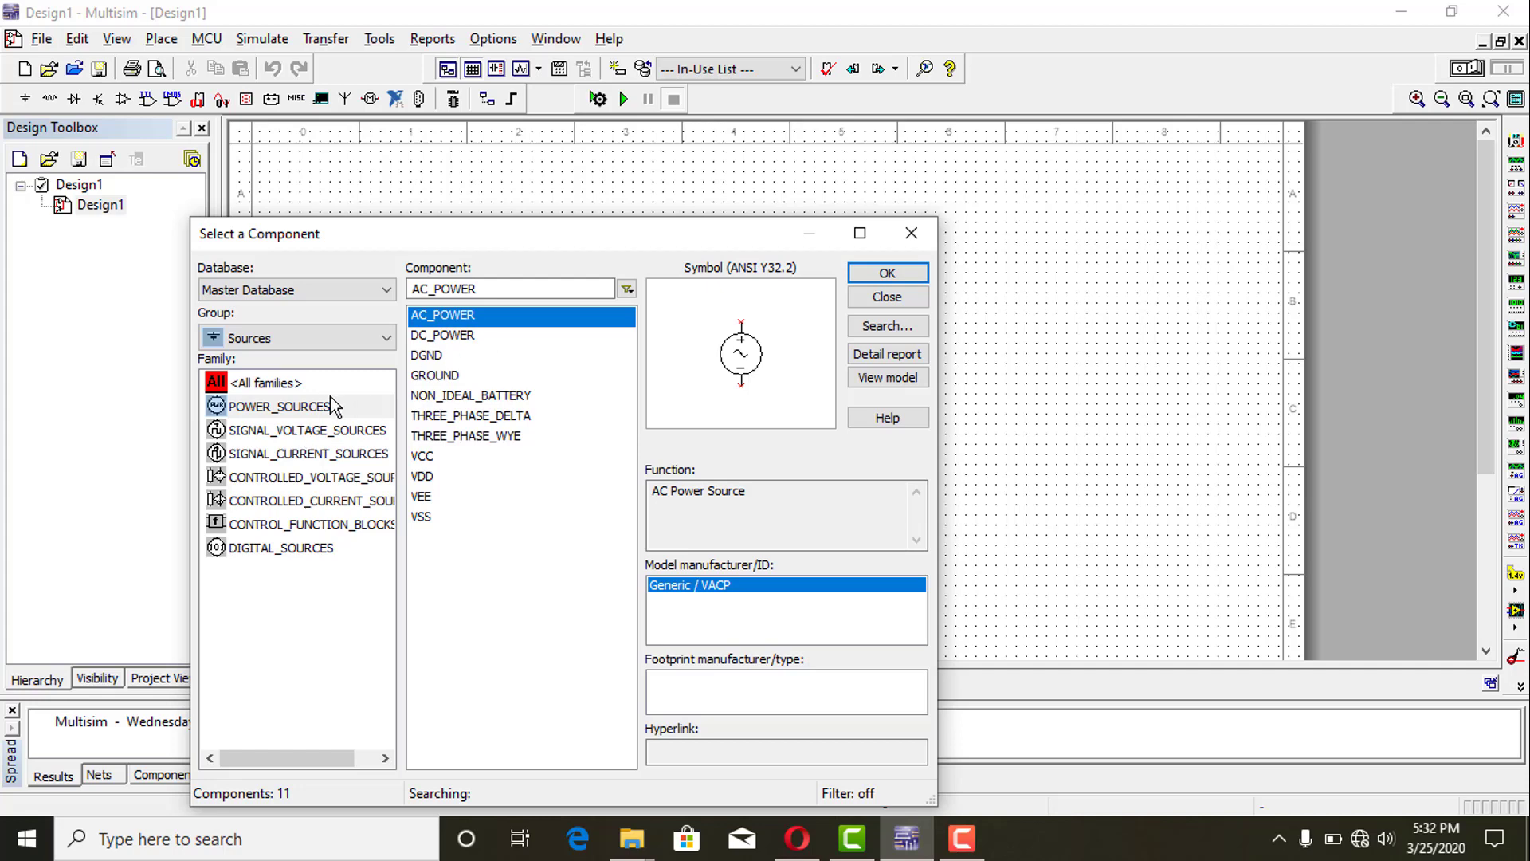
click(889, 275)
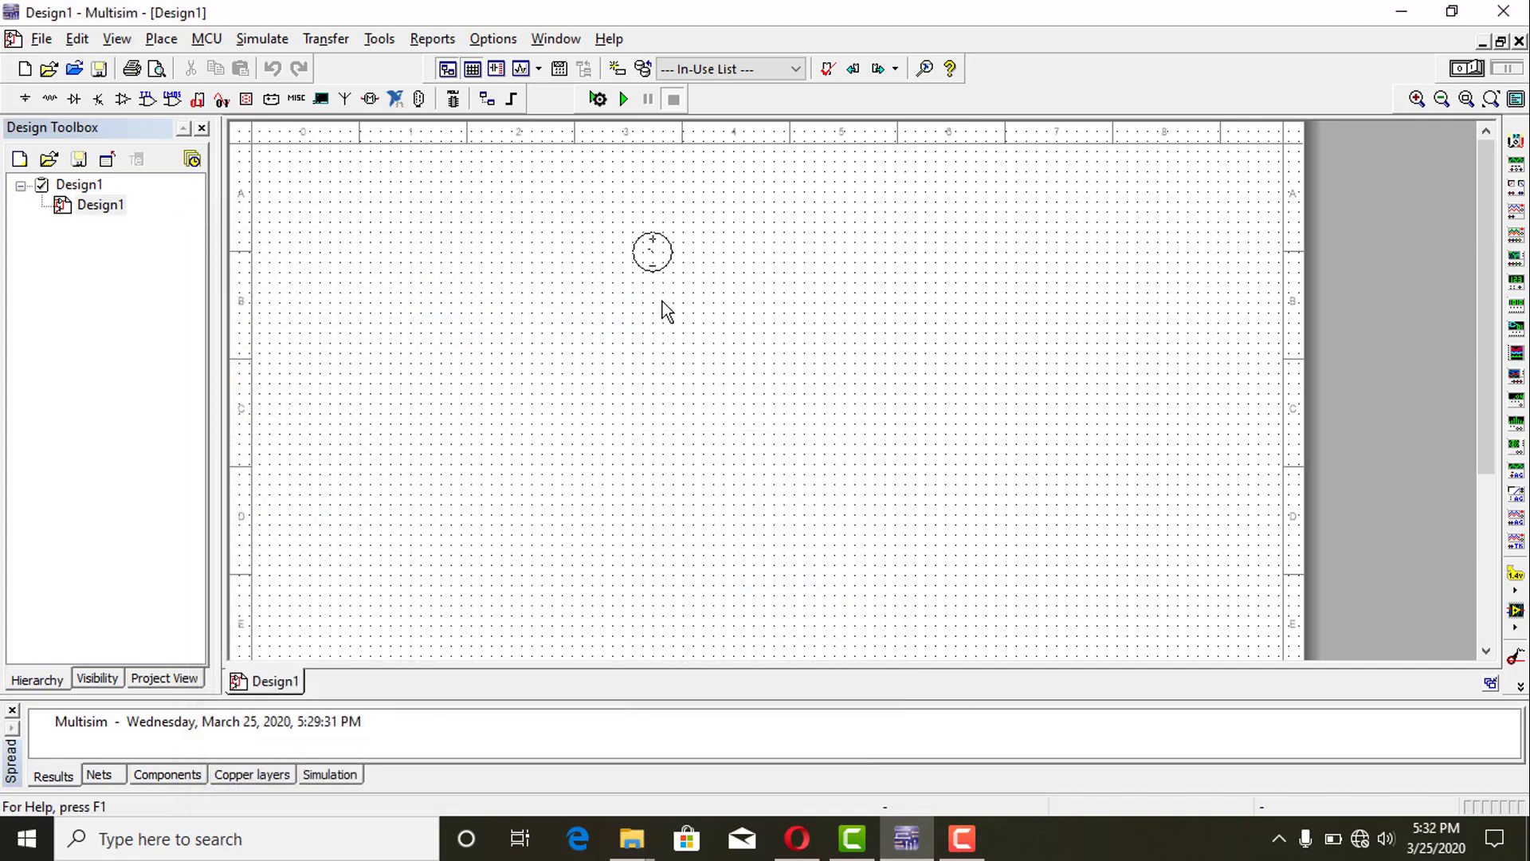
click(662, 301)
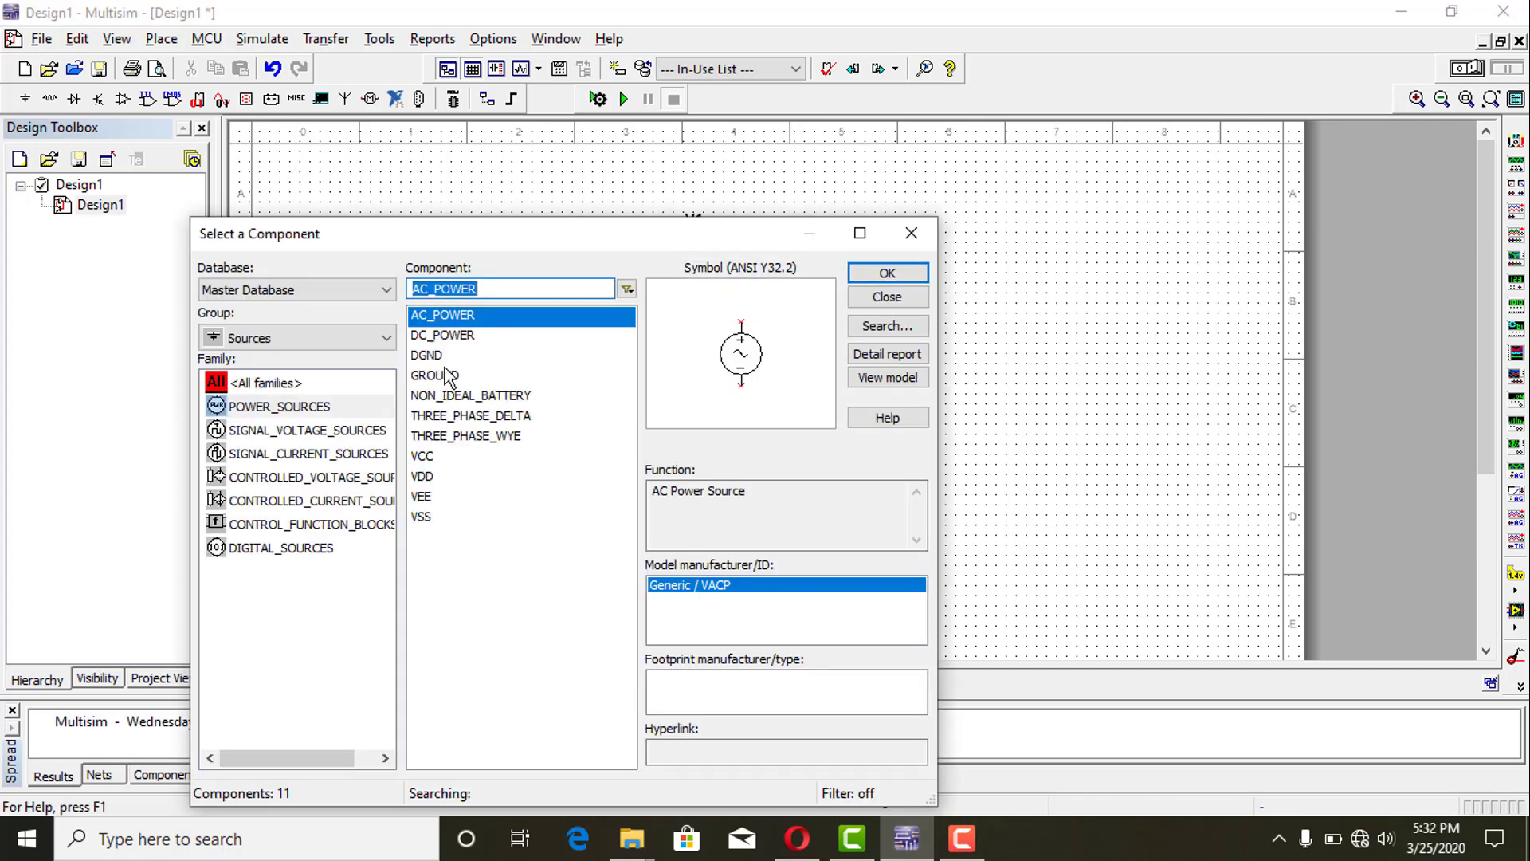
Step: Place a GROUND symbol below the AC source
click(434, 376)
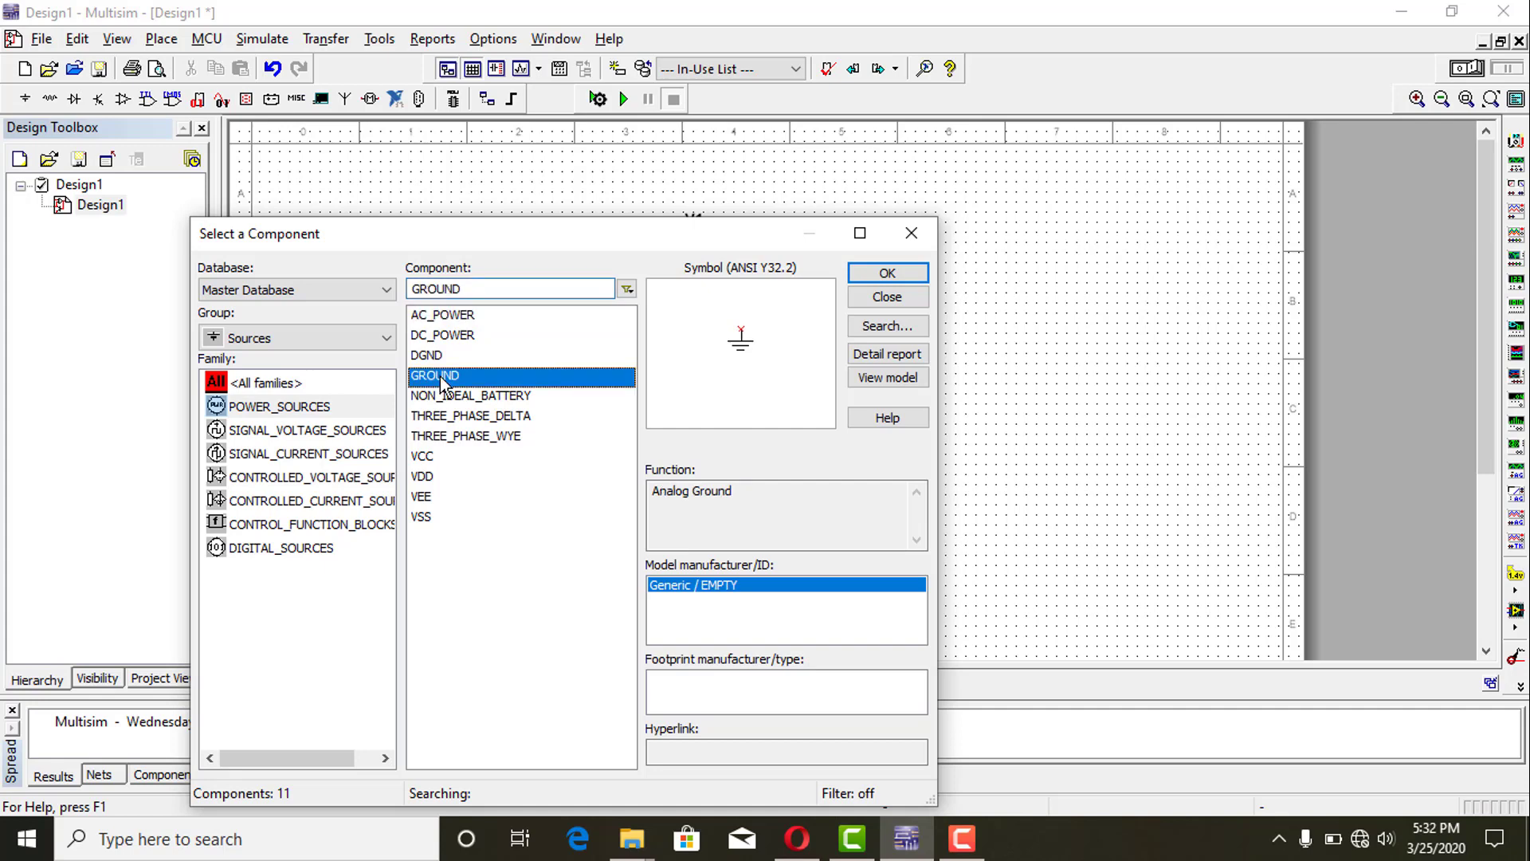
click(884, 276)
click(655, 346)
Step: Choose the 1N3881 diode from the Diodes group
click(383, 340)
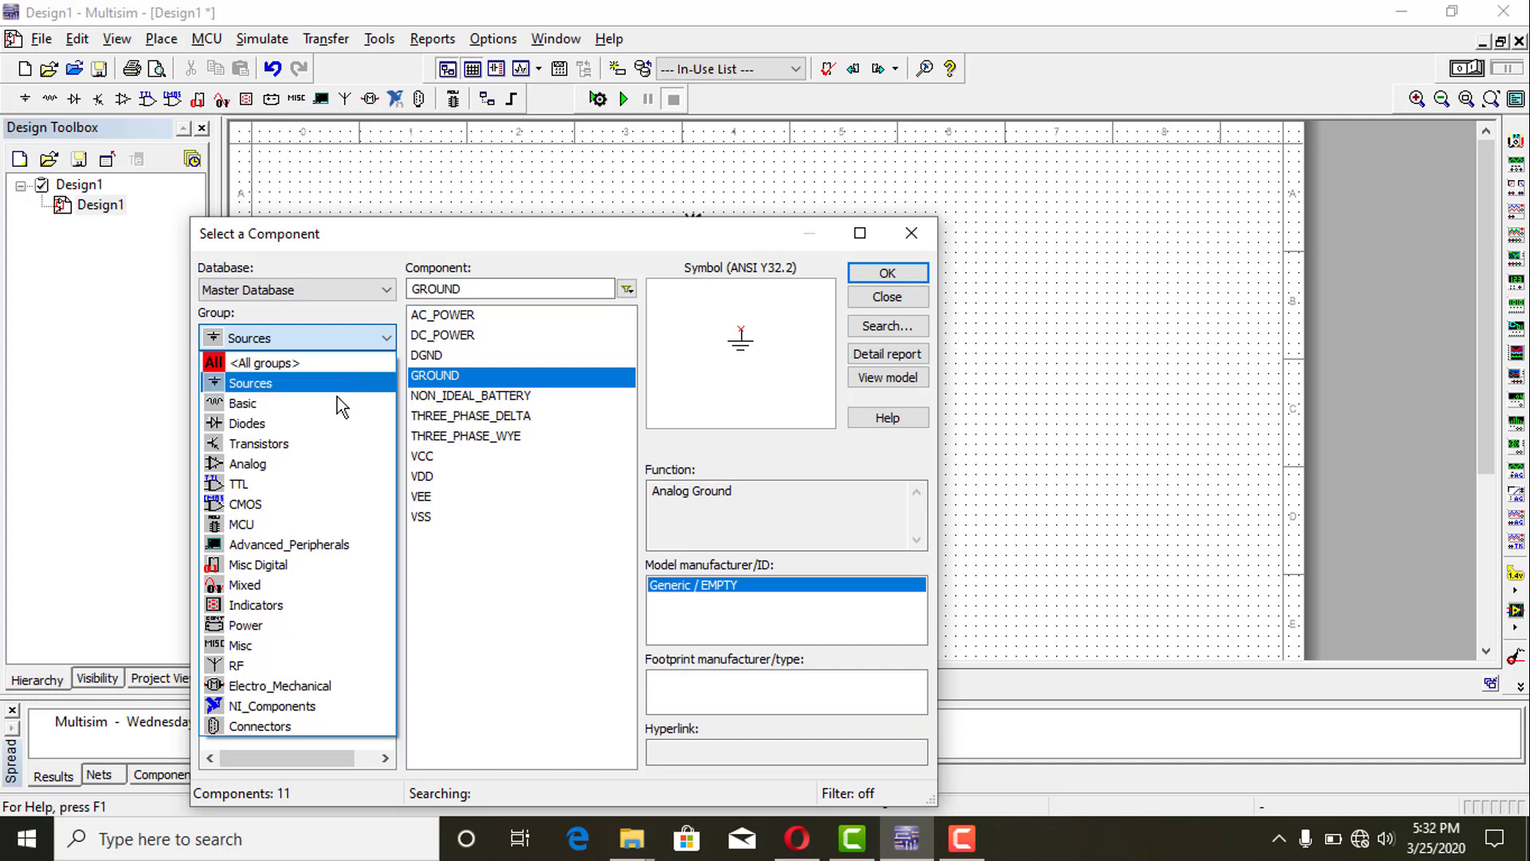
click(318, 423)
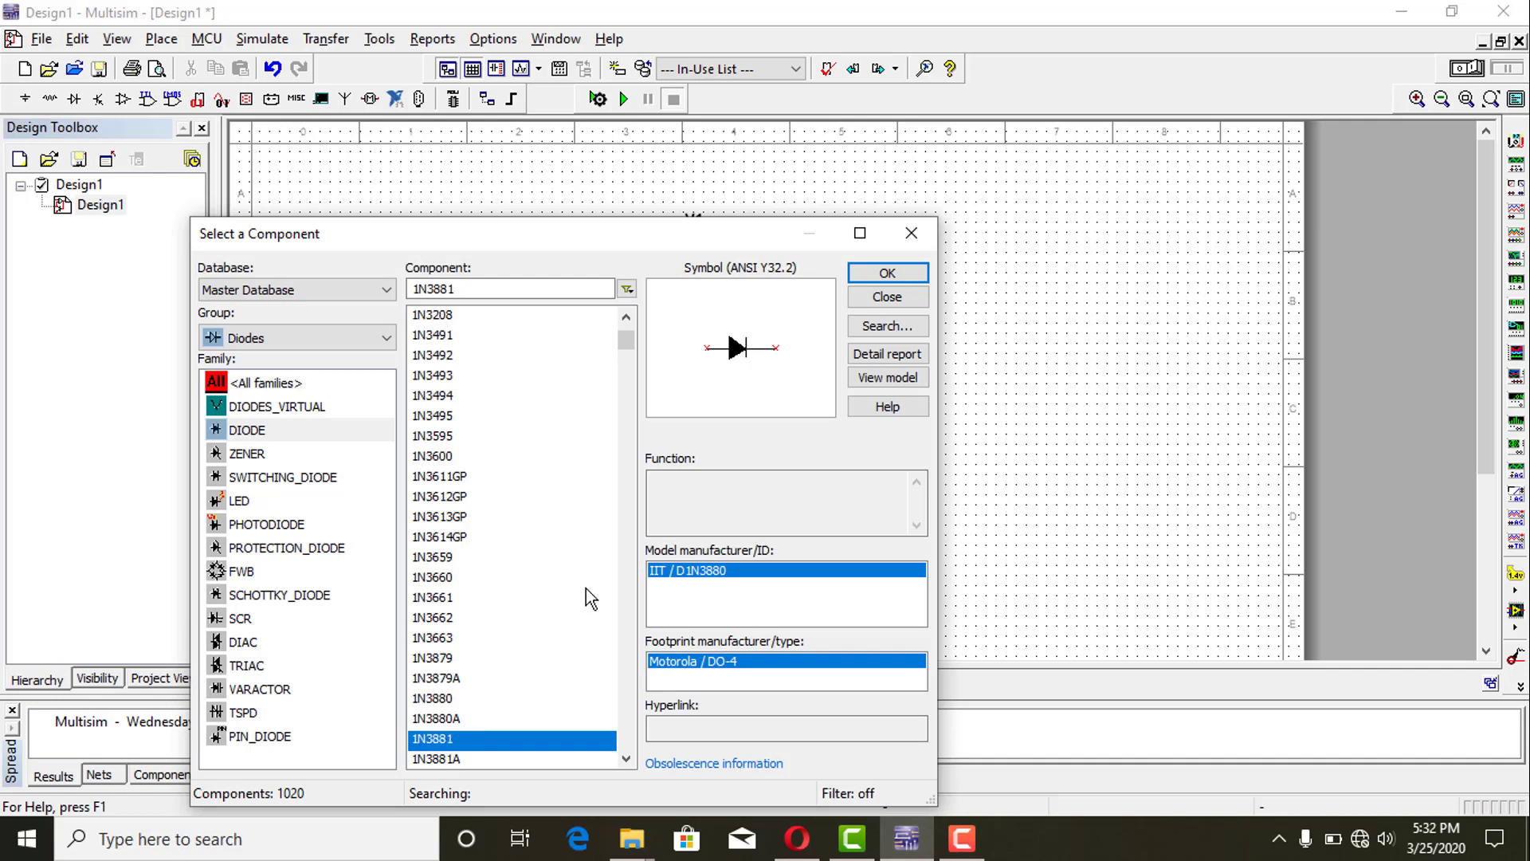
click(888, 274)
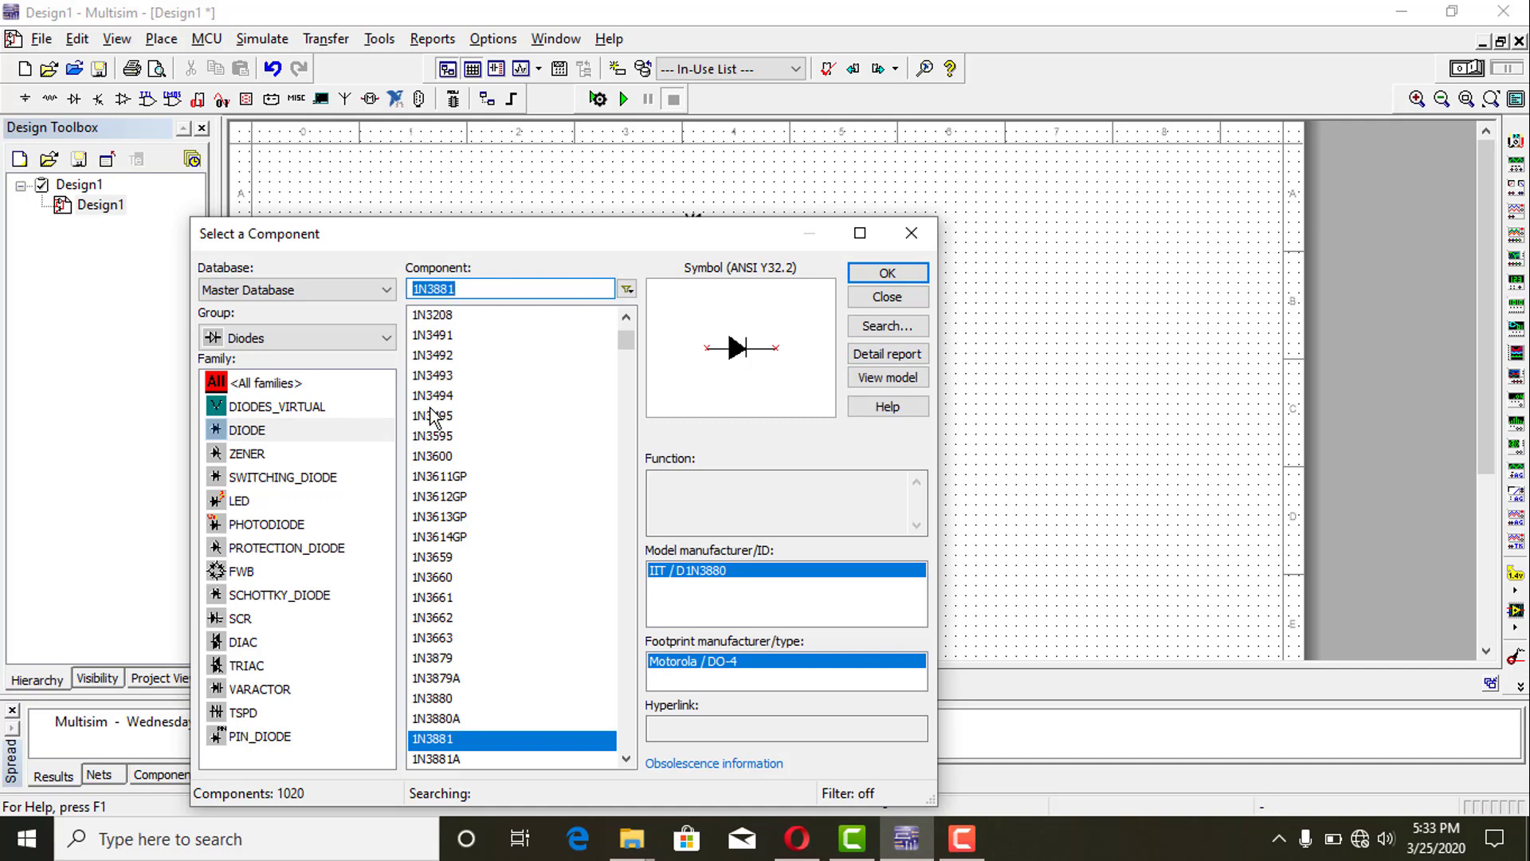
Step: Place a 1kΩ resistor R1 right of the diode, then move the part picker aside
click(363, 337)
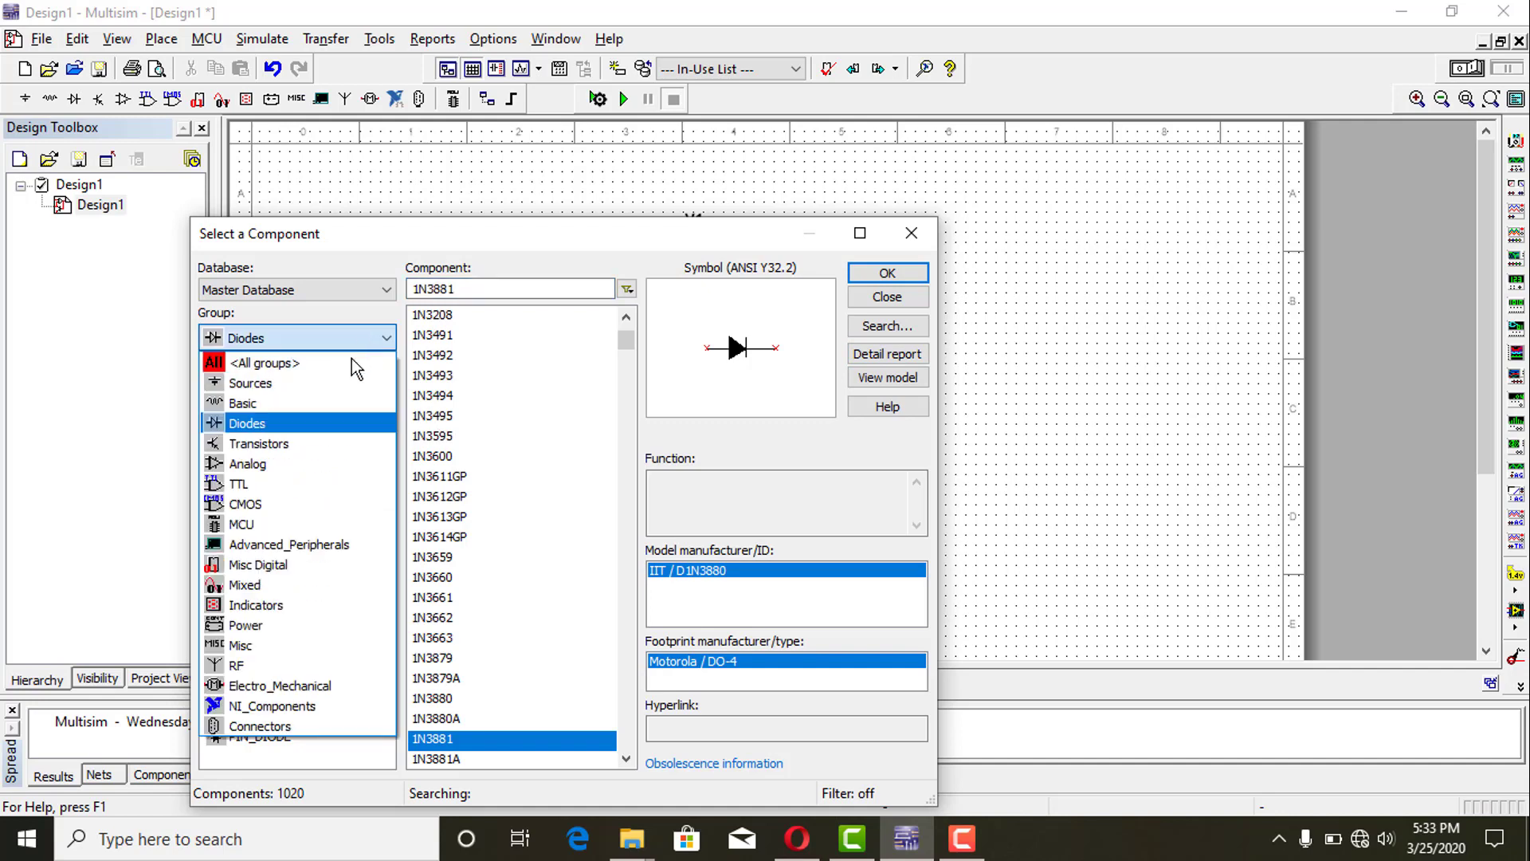
click(348, 404)
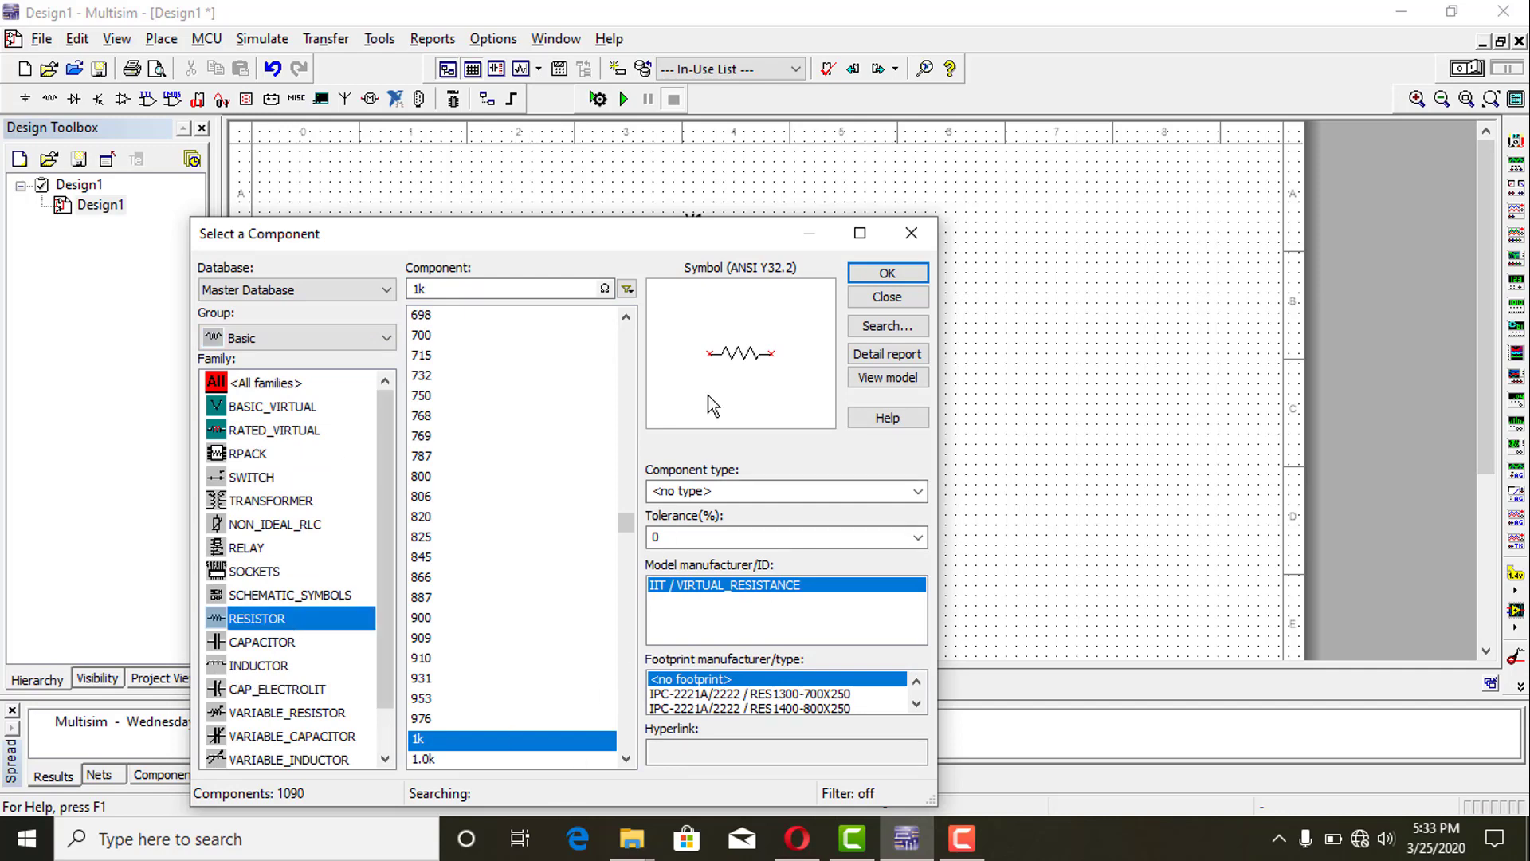
click(887, 275)
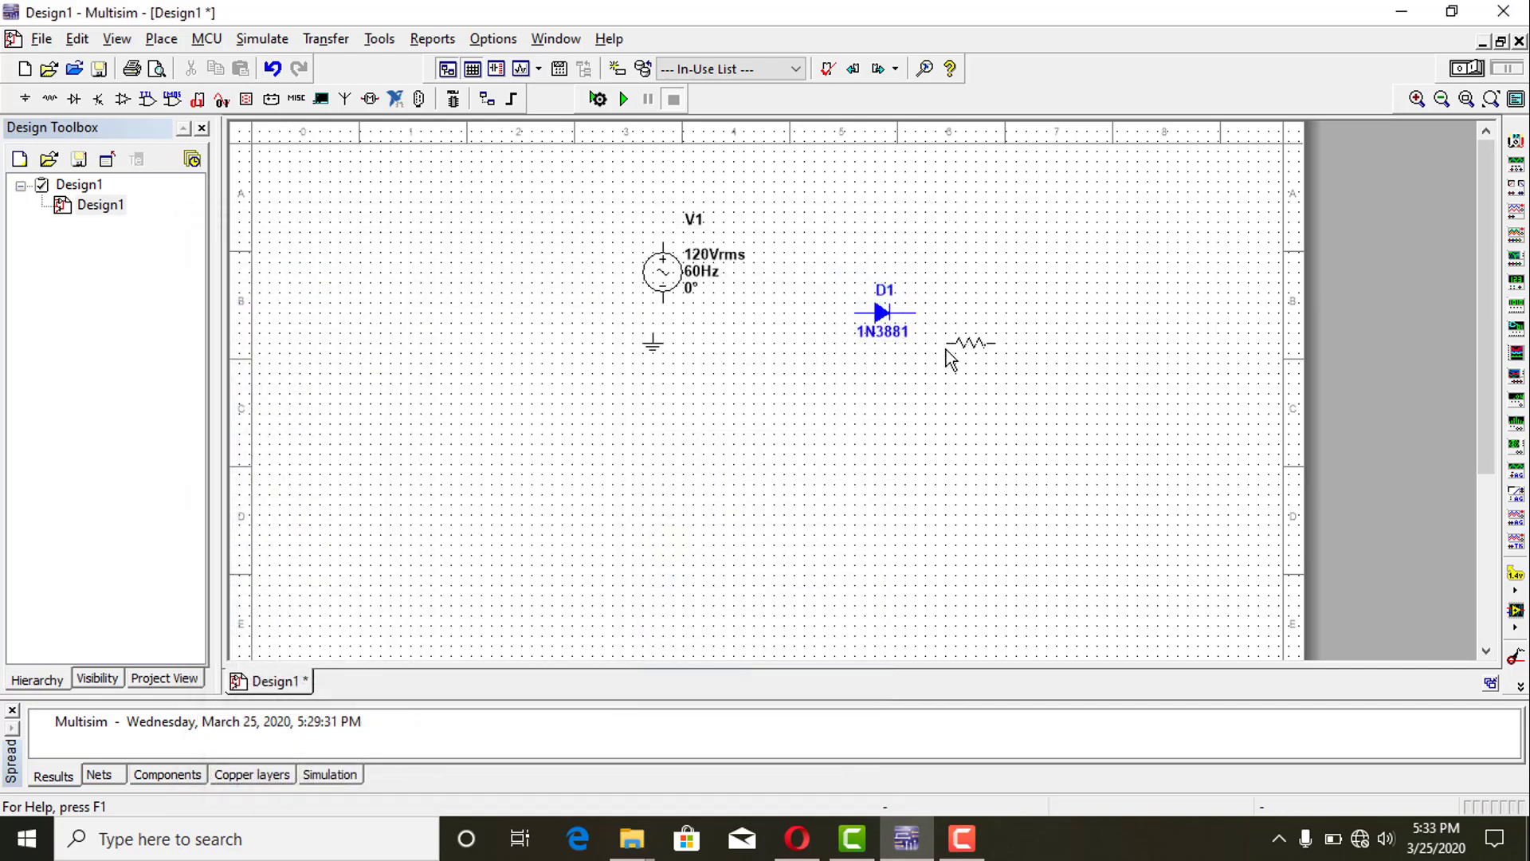
click(972, 373)
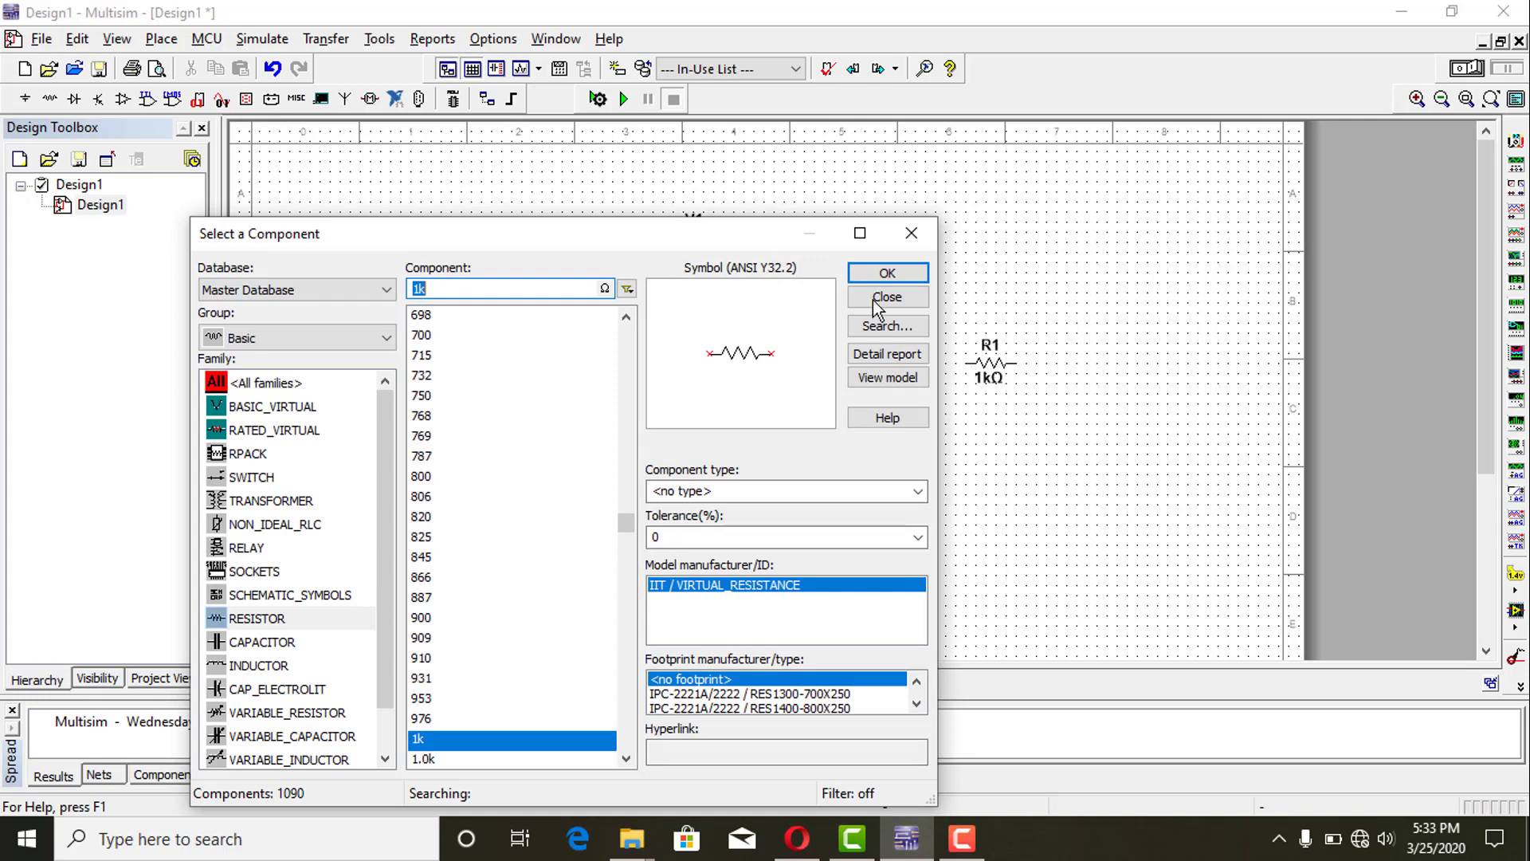
drag(769, 230, 685, 426)
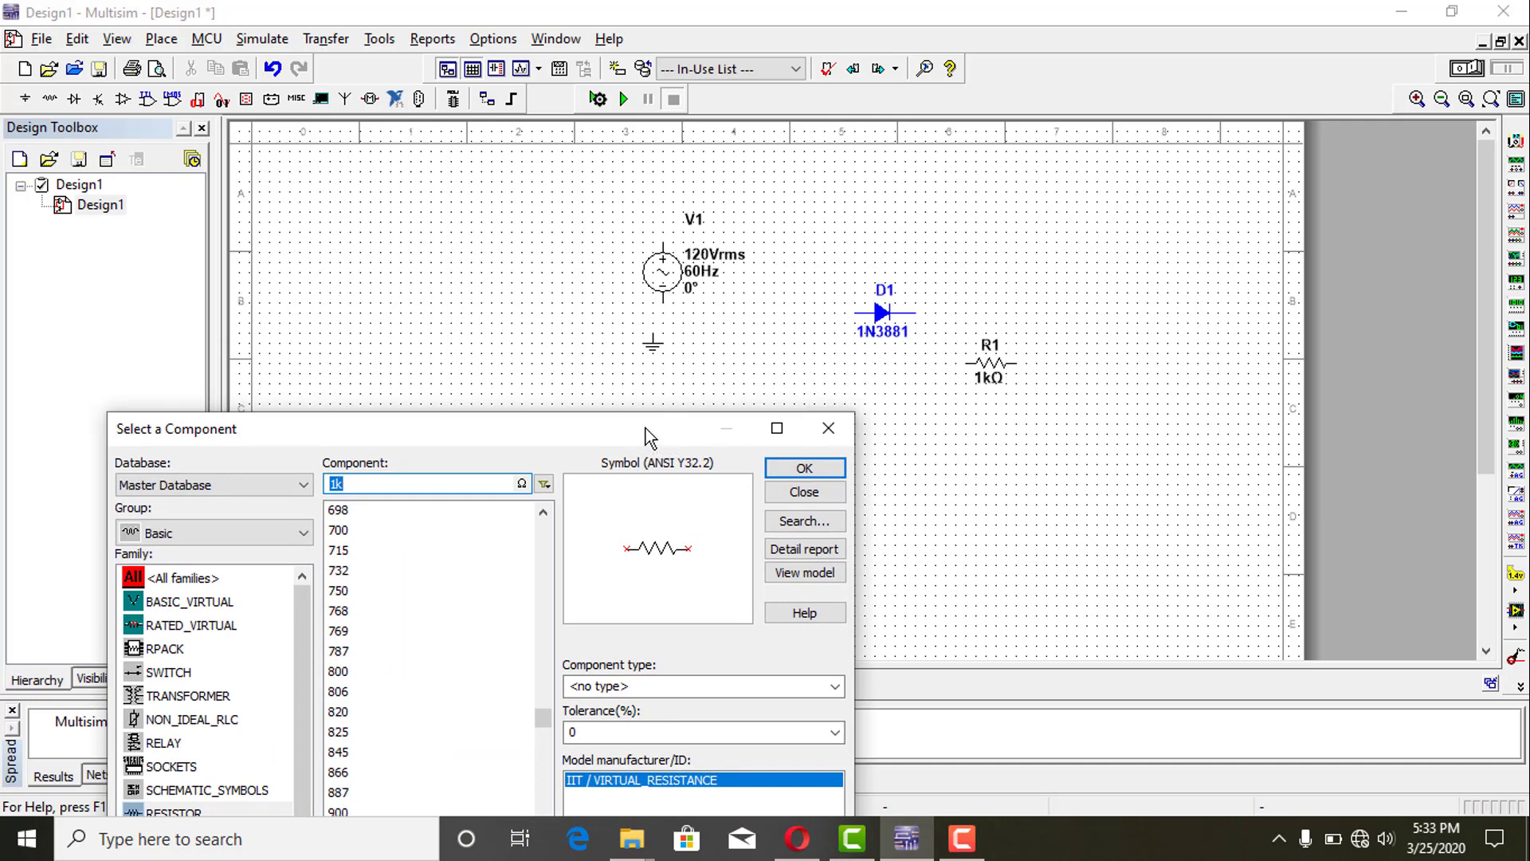
drag(646, 428, 706, 293)
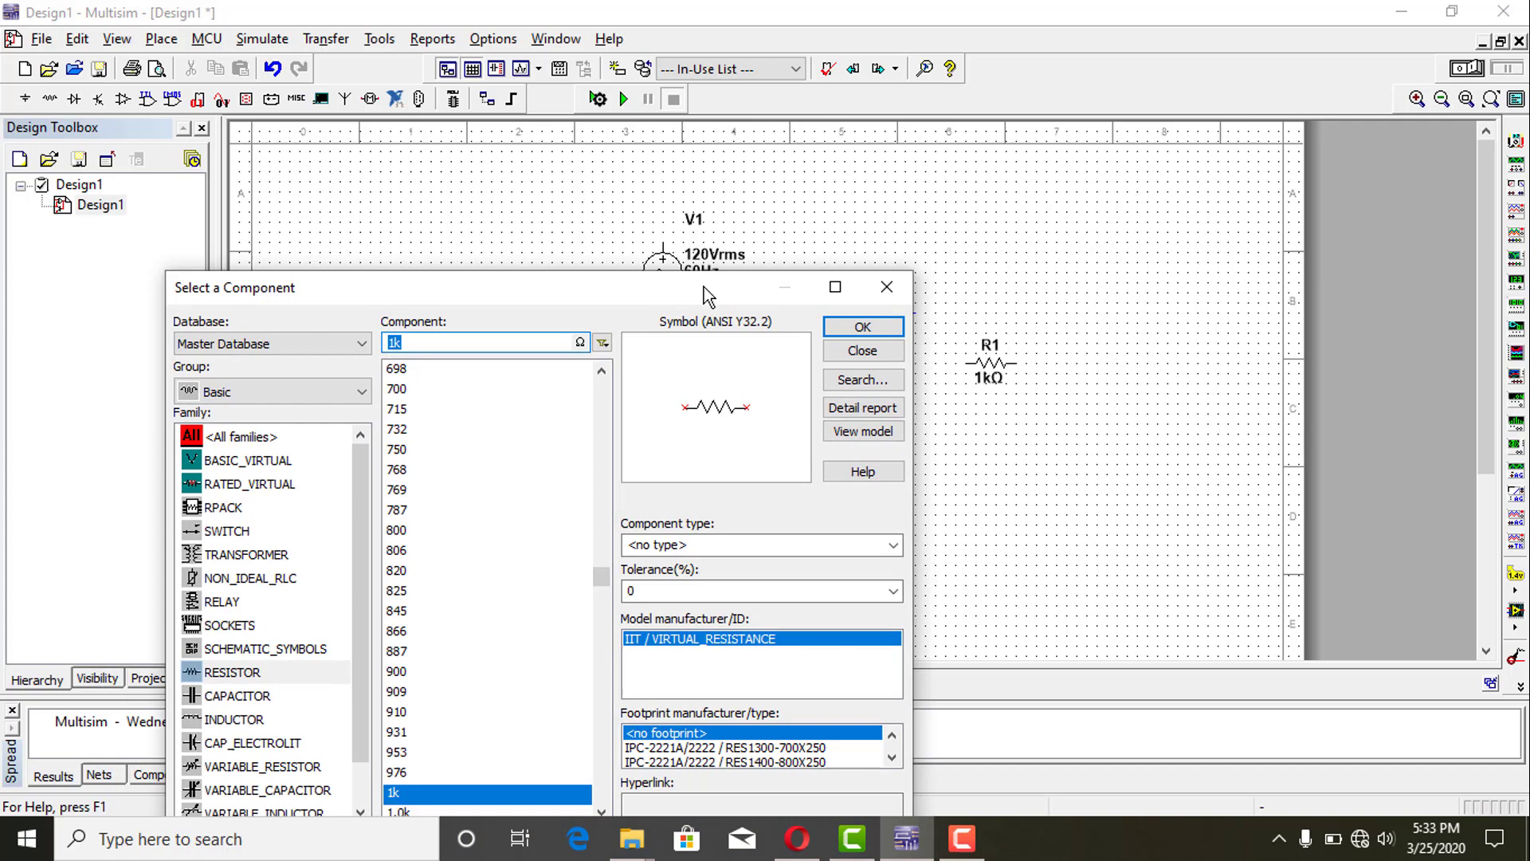
Step: Place oscilloscope XSC1 to the right of the resistor
click(886, 288)
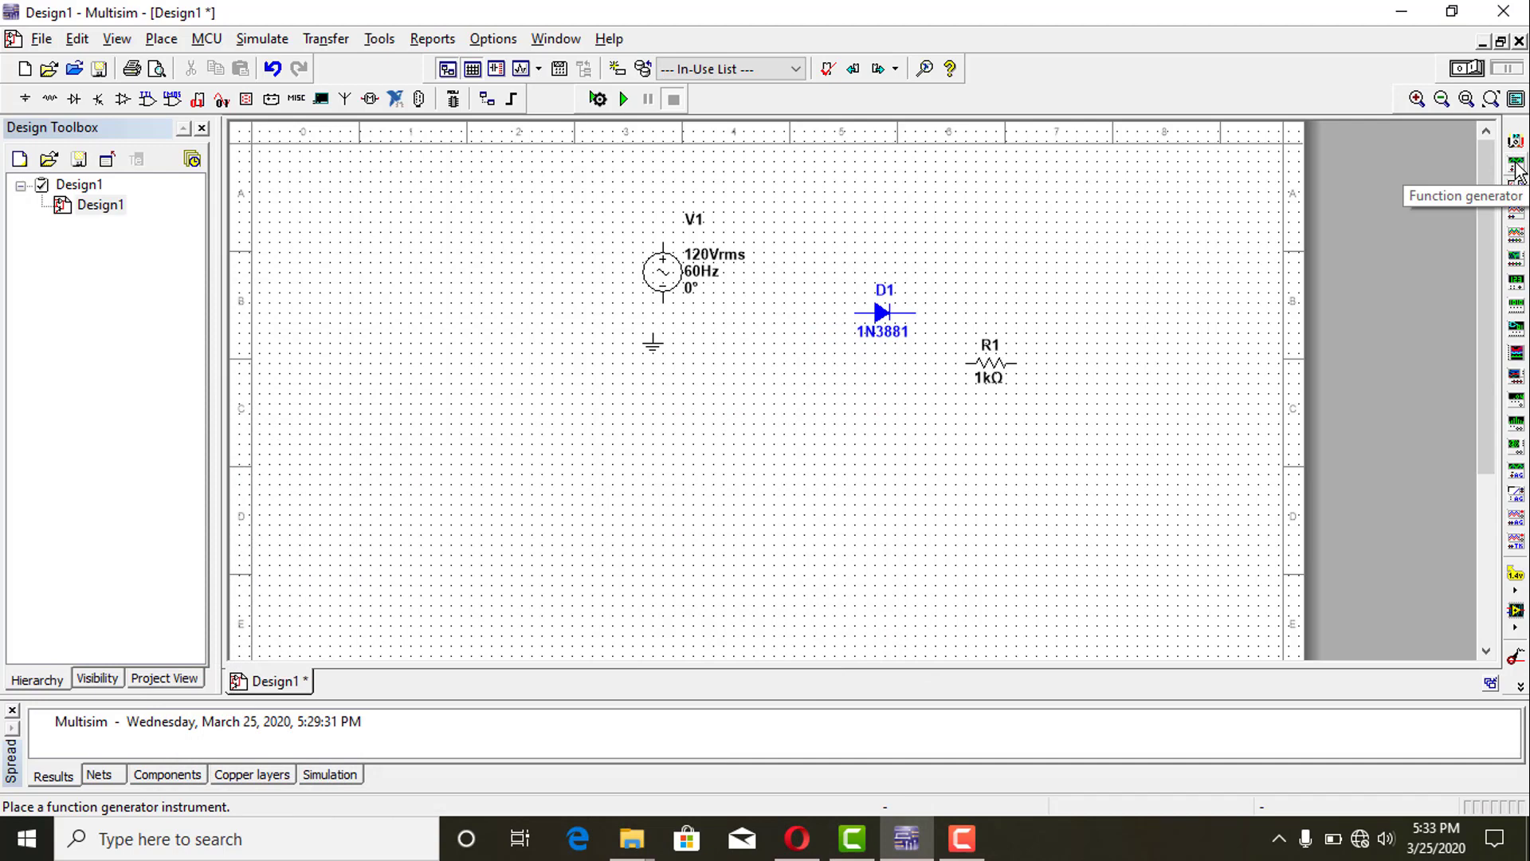
click(1517, 215)
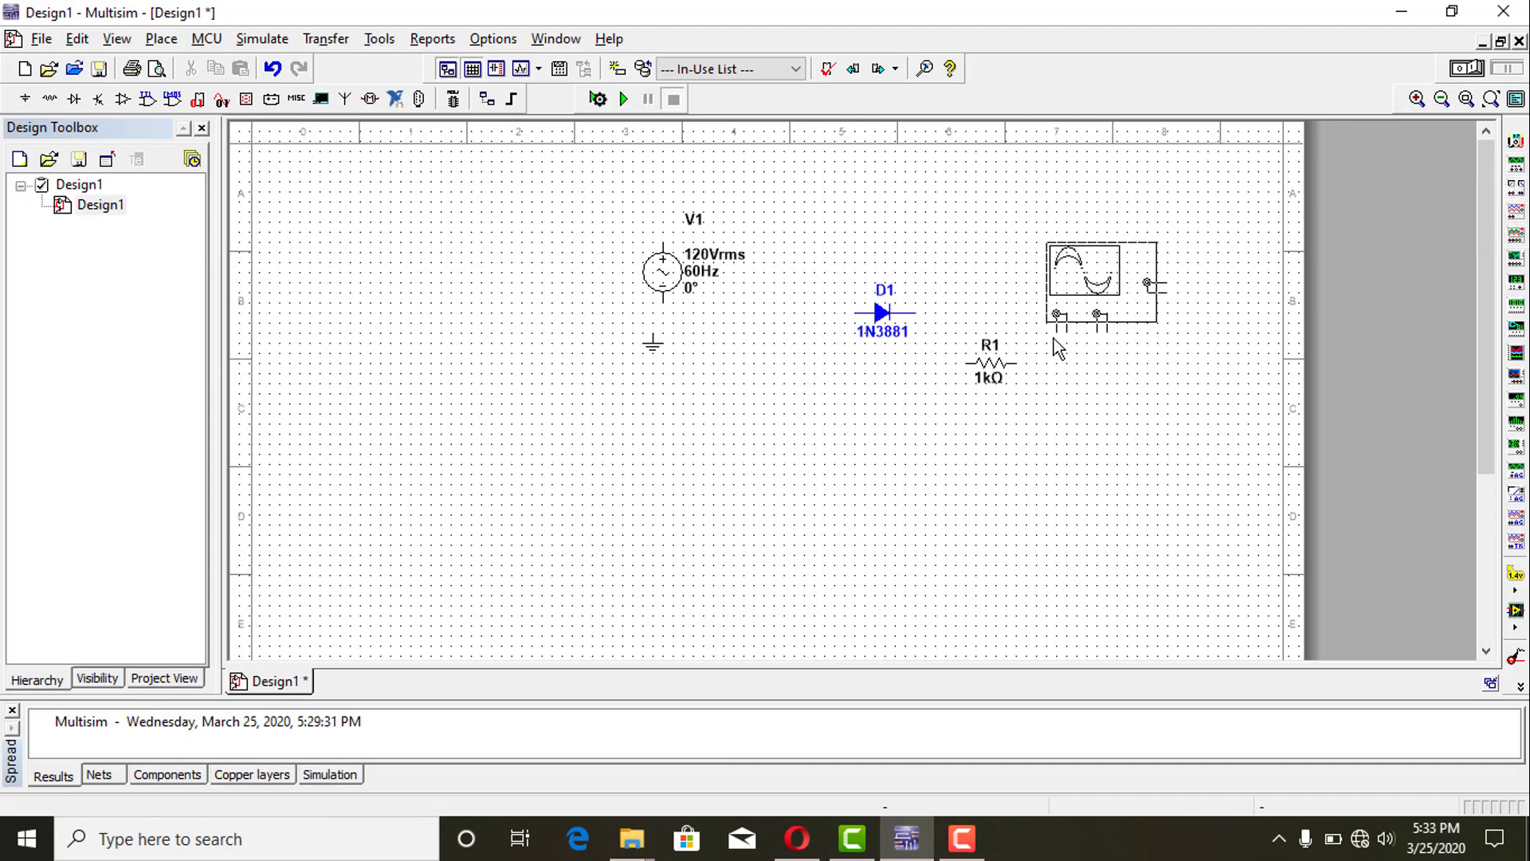
click(1052, 338)
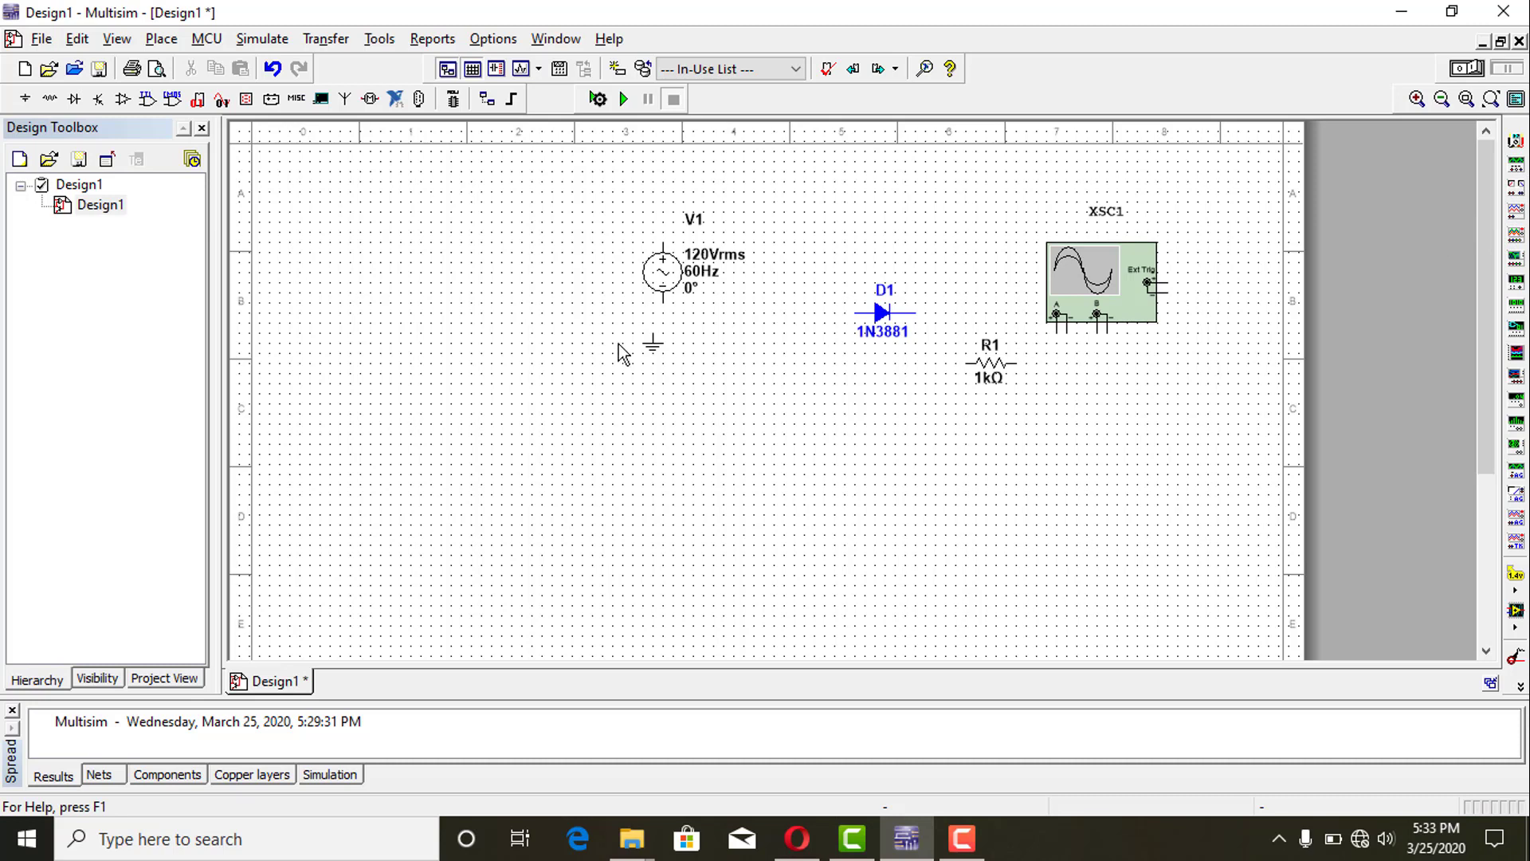
Step: Move the ground down-left and AC source V1 left so it sits above the ground
click(654, 349)
drag(651, 347, 463, 416)
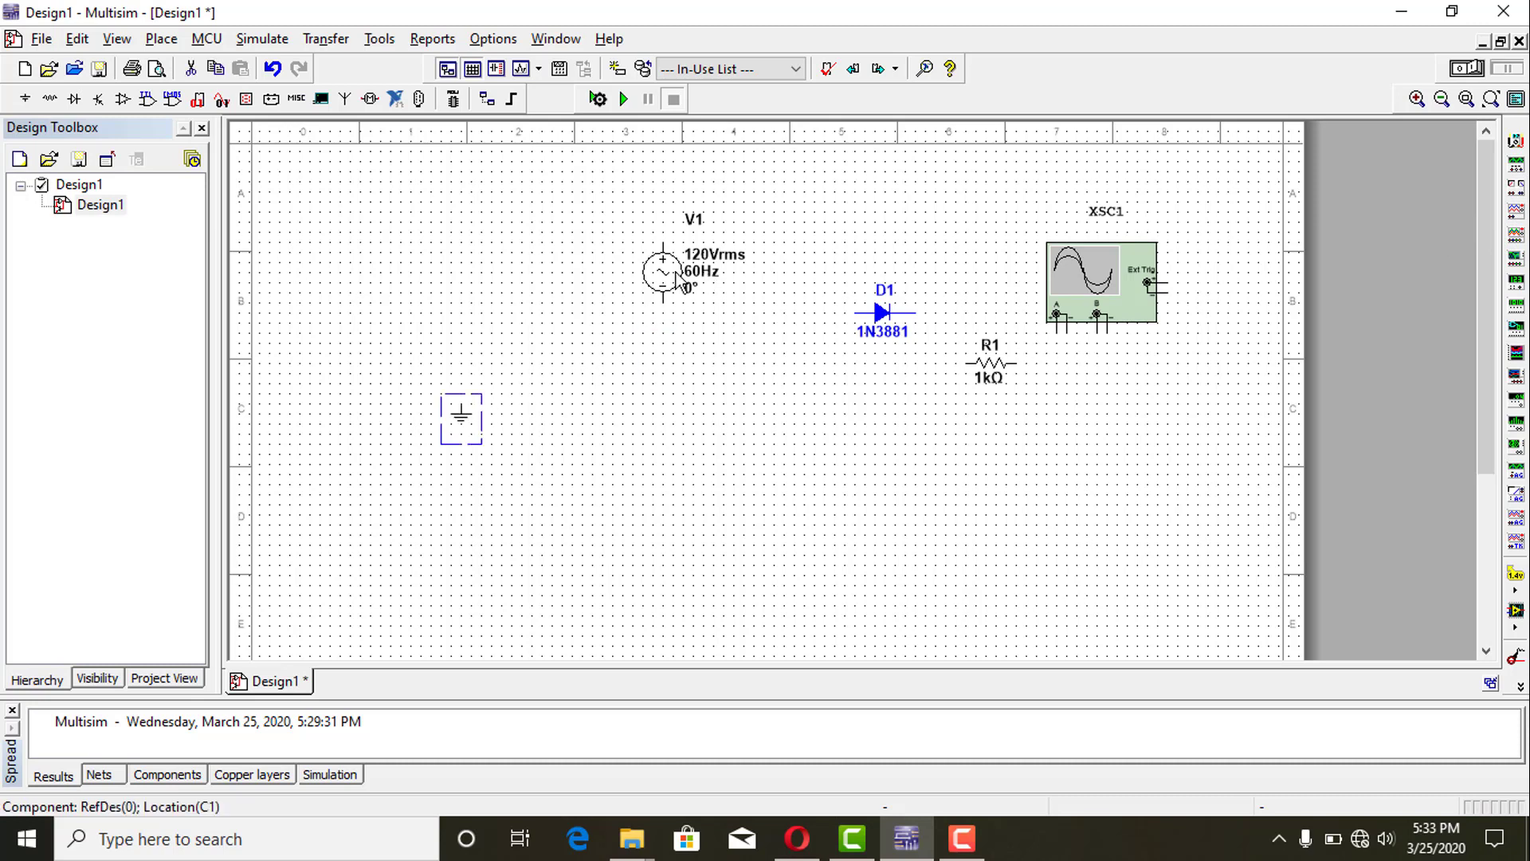
click(631, 282)
drag(626, 289, 454, 340)
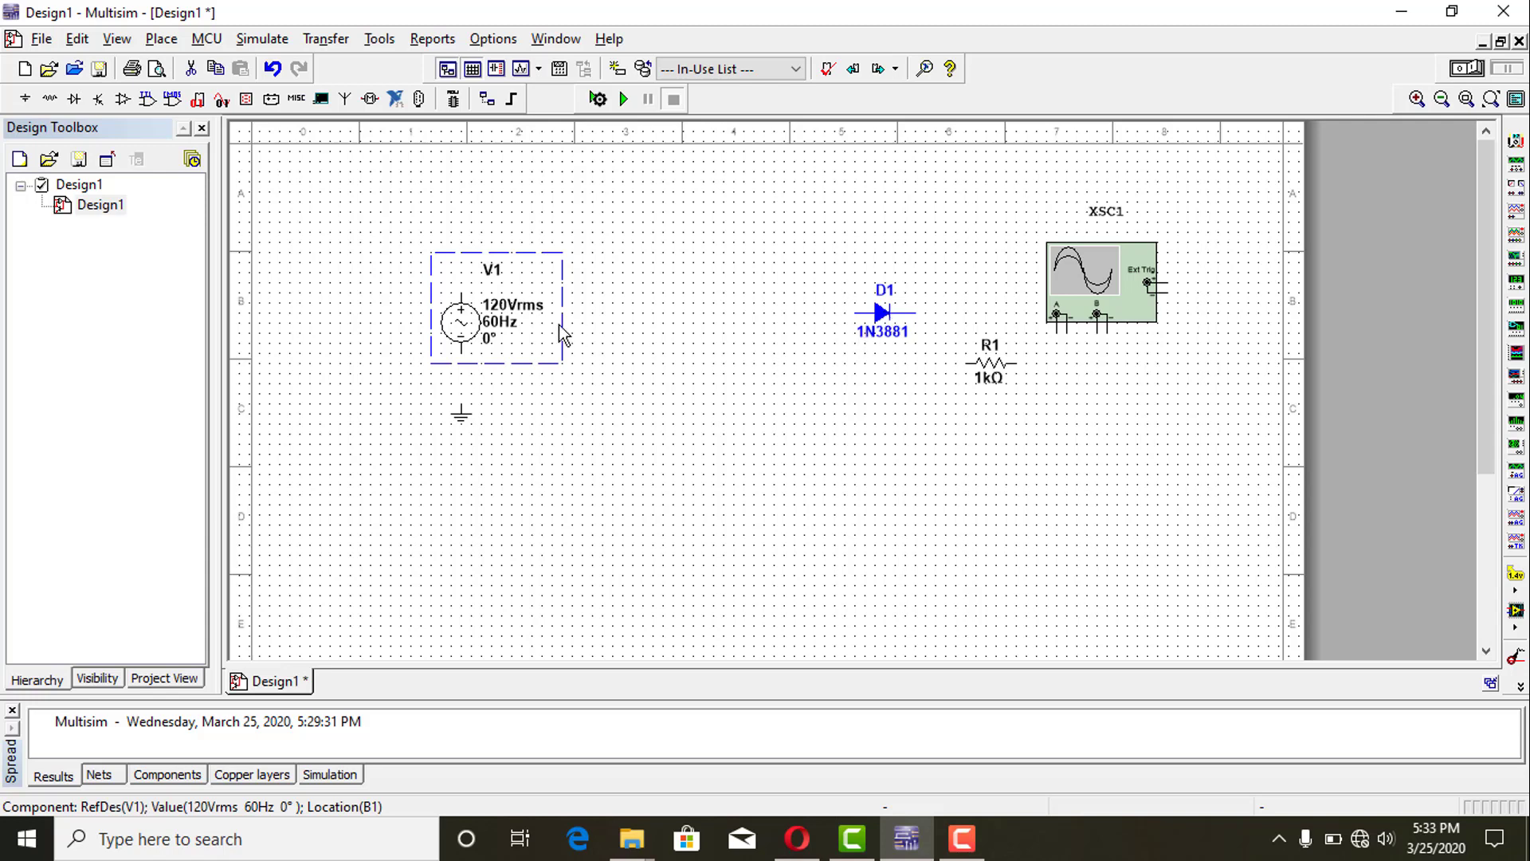
Step: Select the 1P1S transformer from Basic > TRANSFORMER in the component picker
right_click(628, 291)
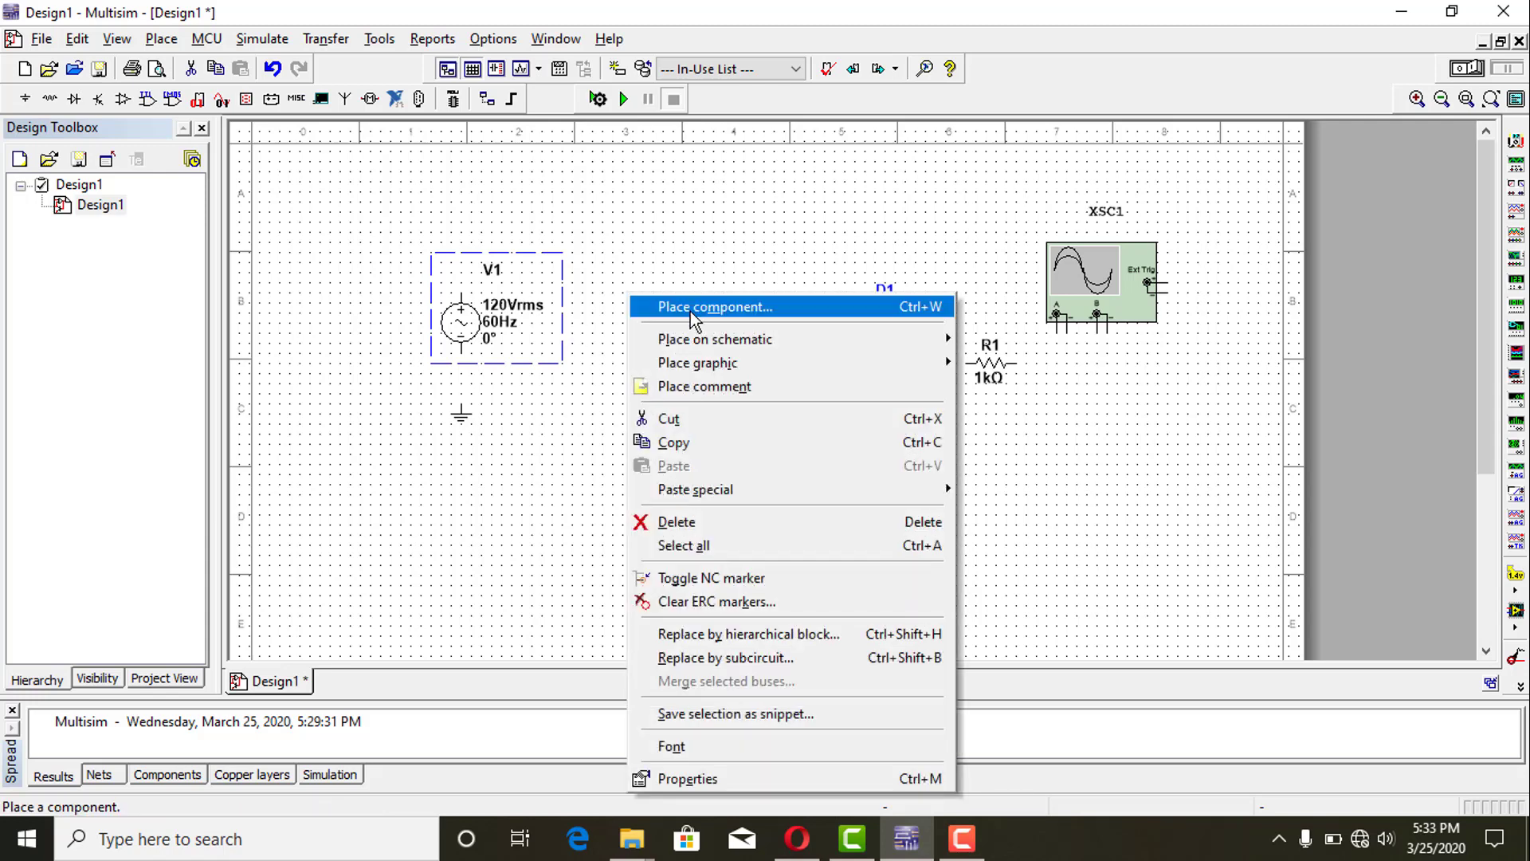
click(714, 307)
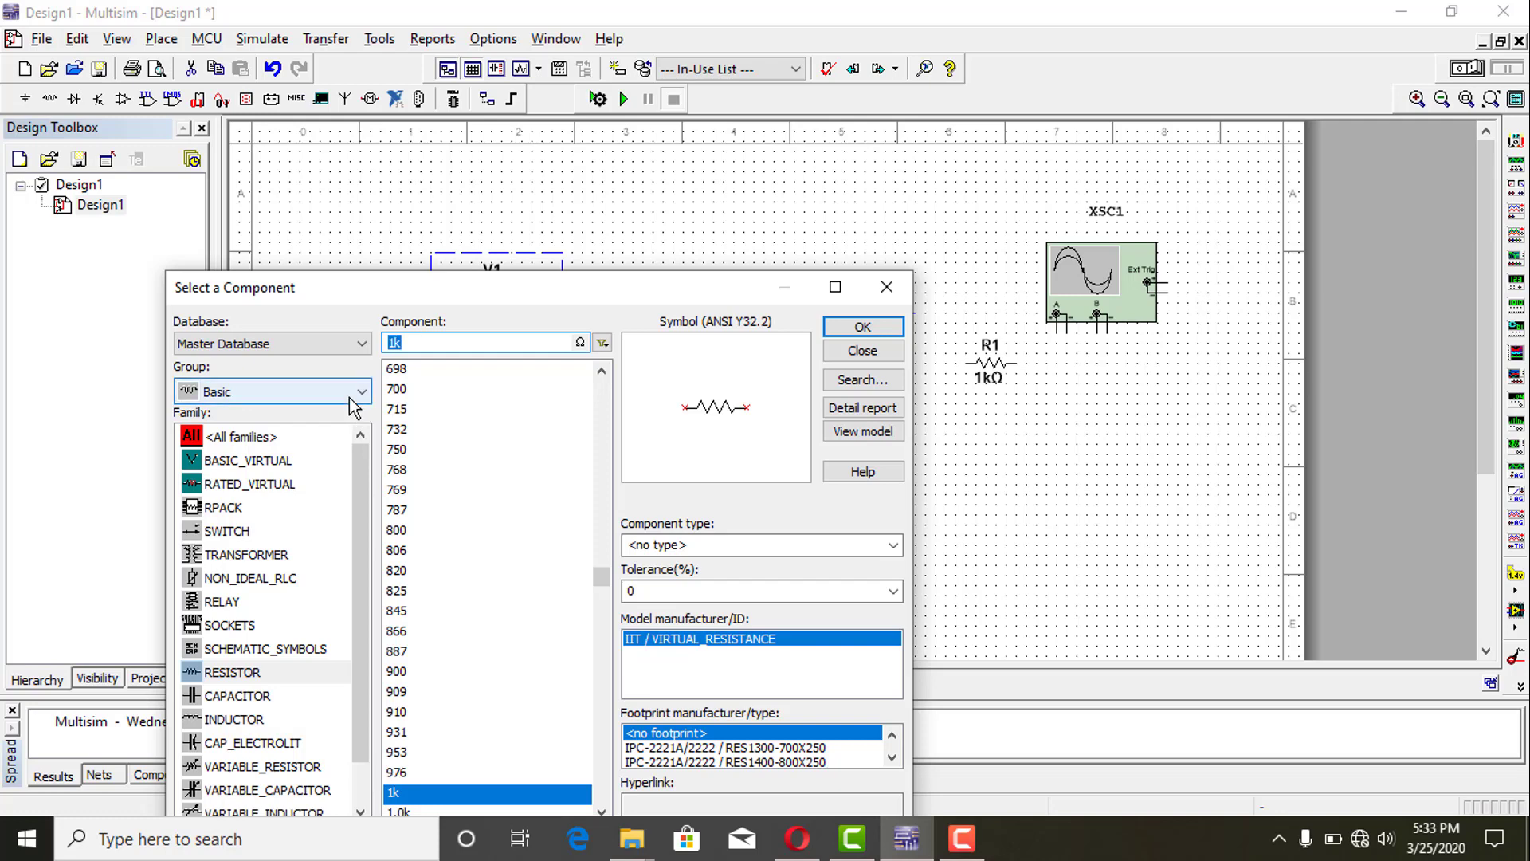
click(354, 393)
click(431, 283)
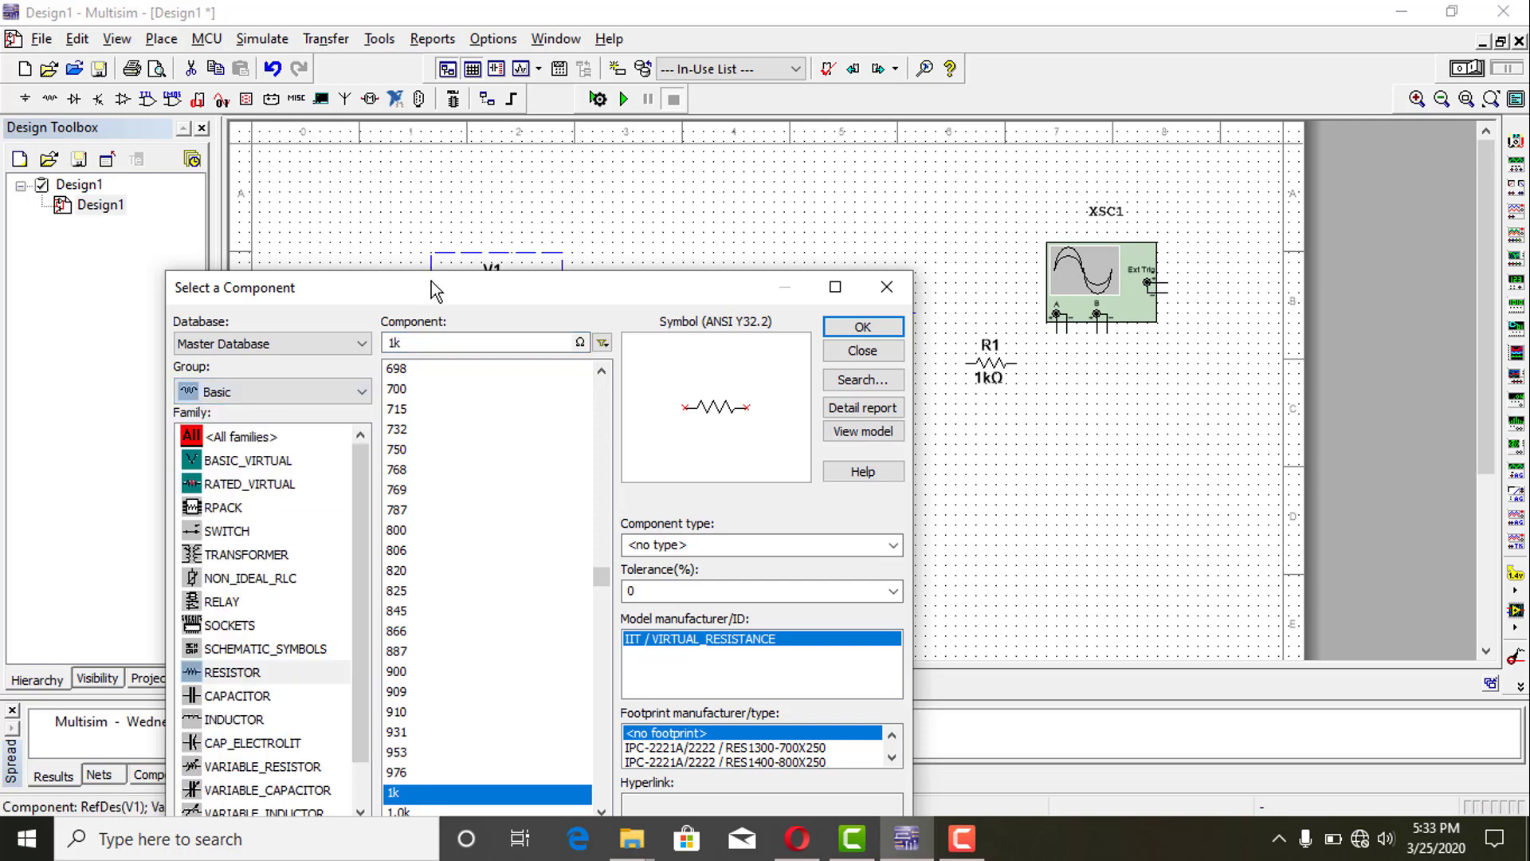
drag(431, 288, 436, 199)
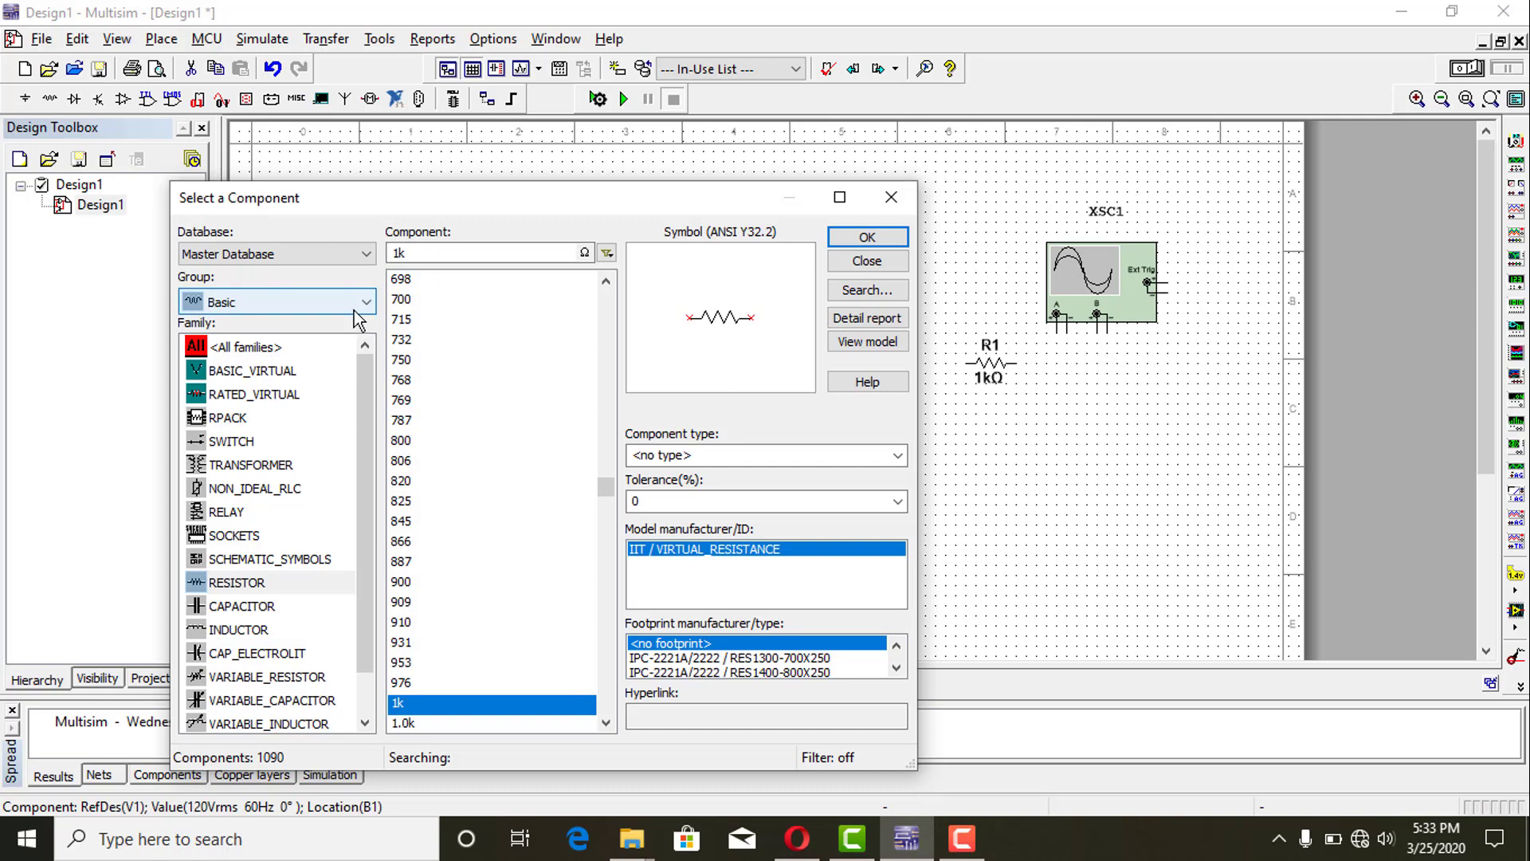
scroll(359, 514, down, 2)
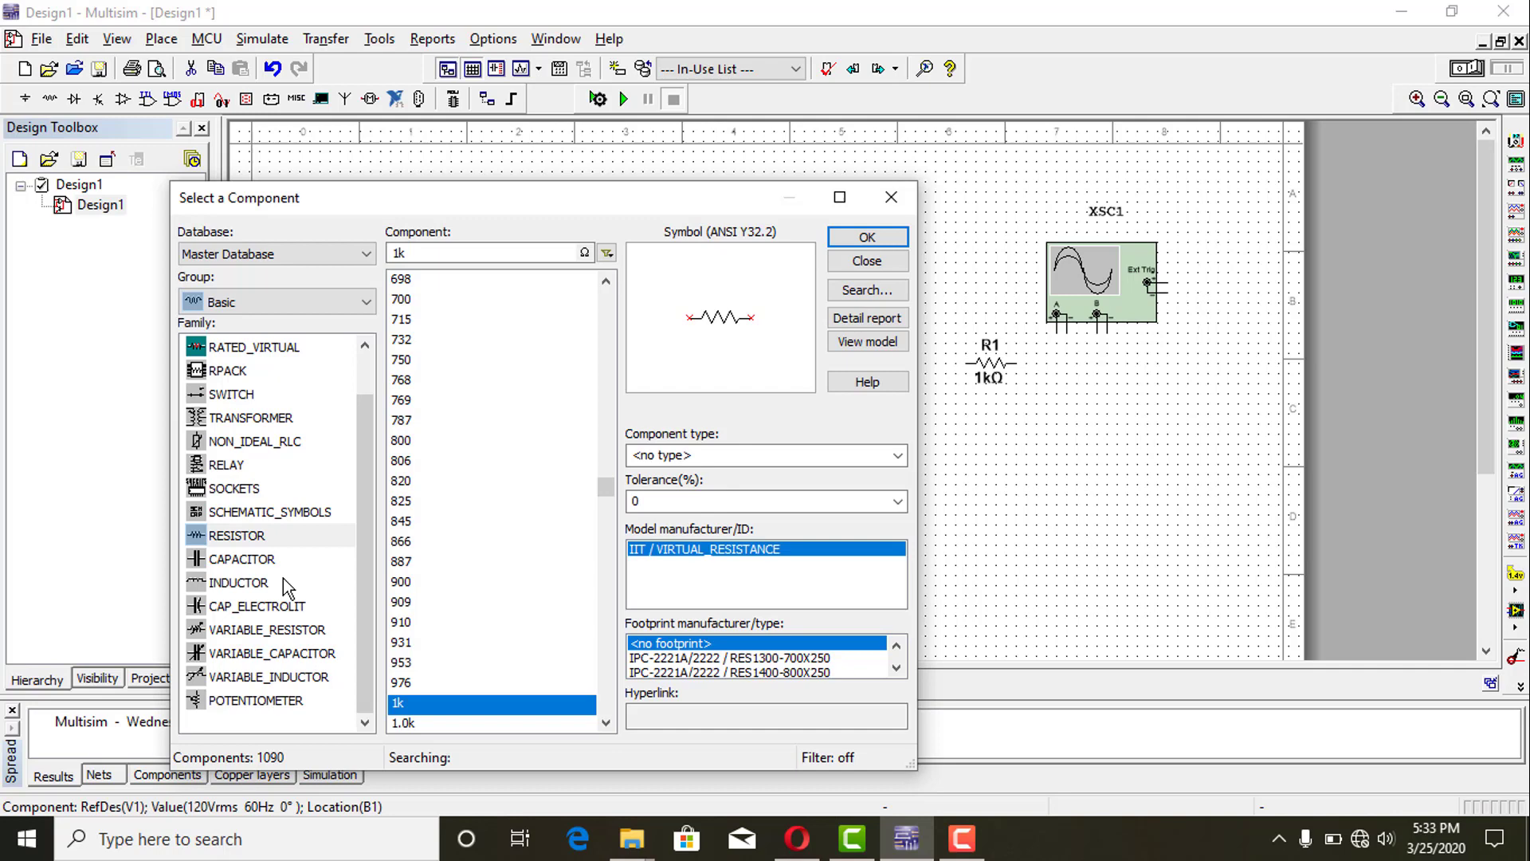
click(249, 418)
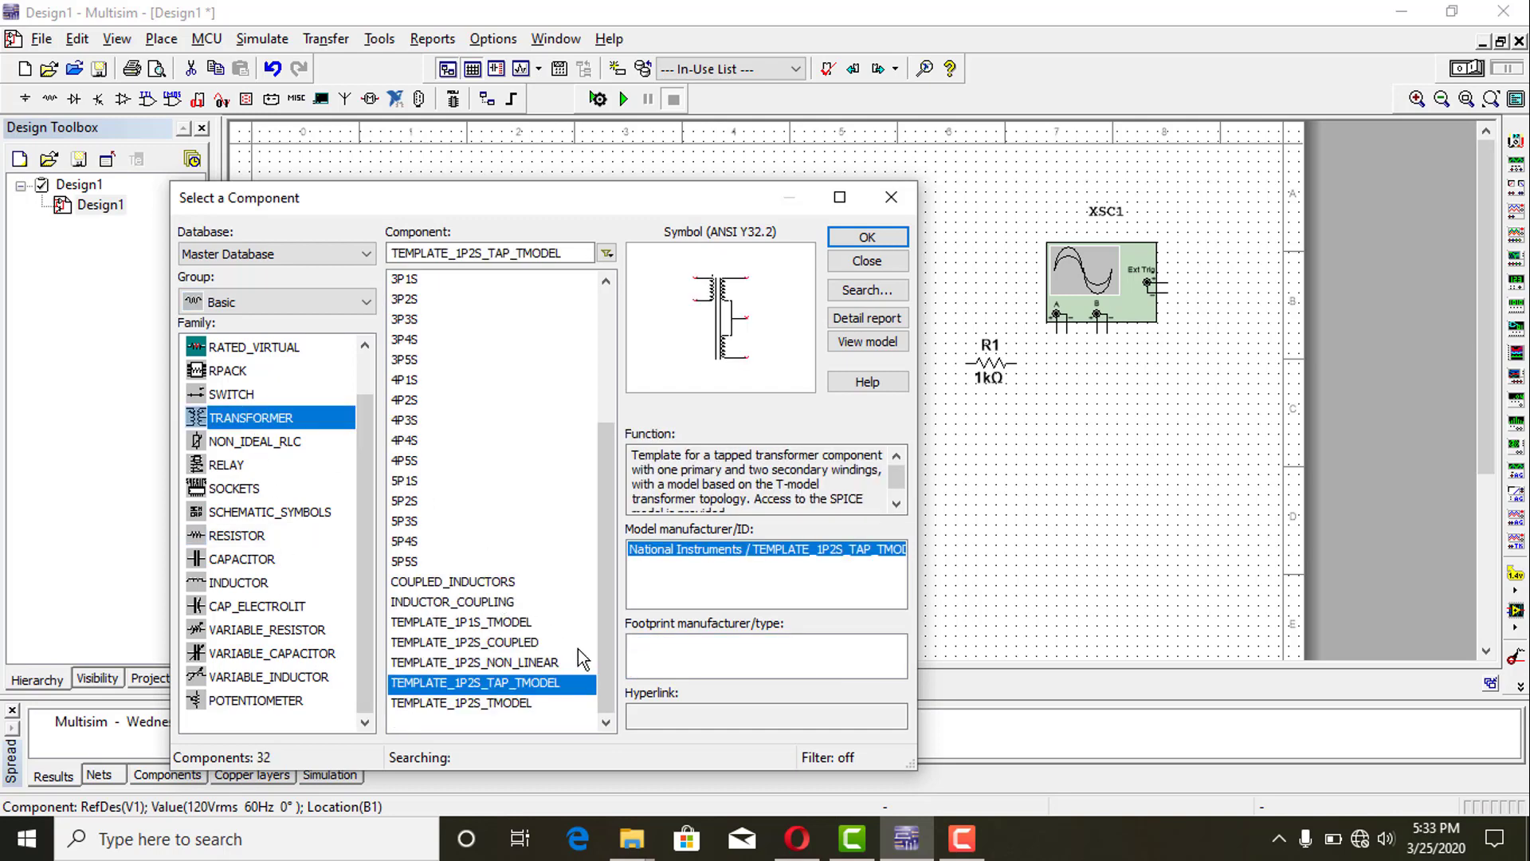
click(526, 642)
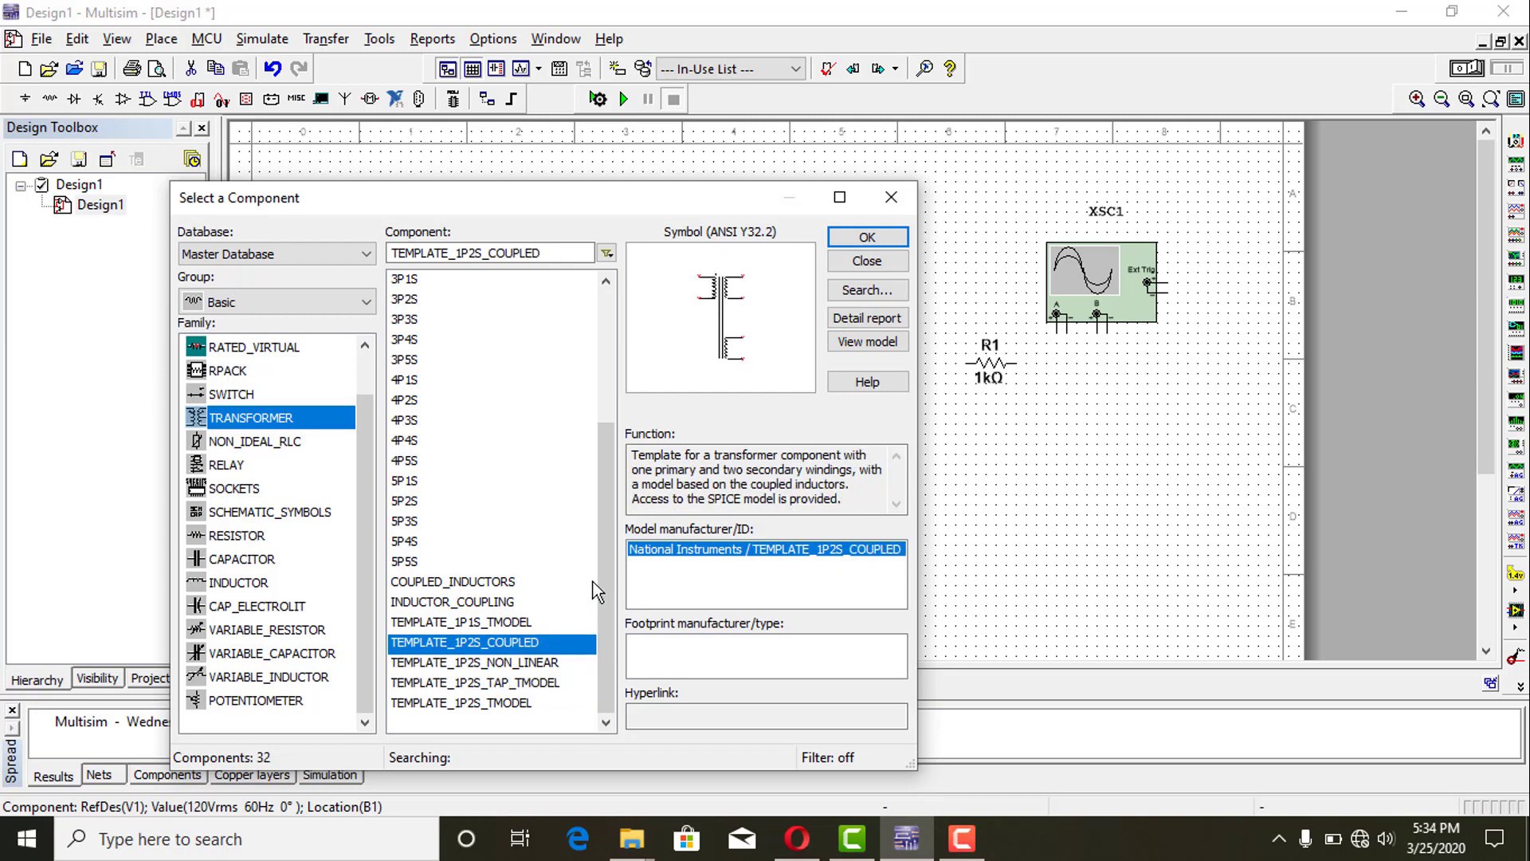
scroll(613, 538, up, 8)
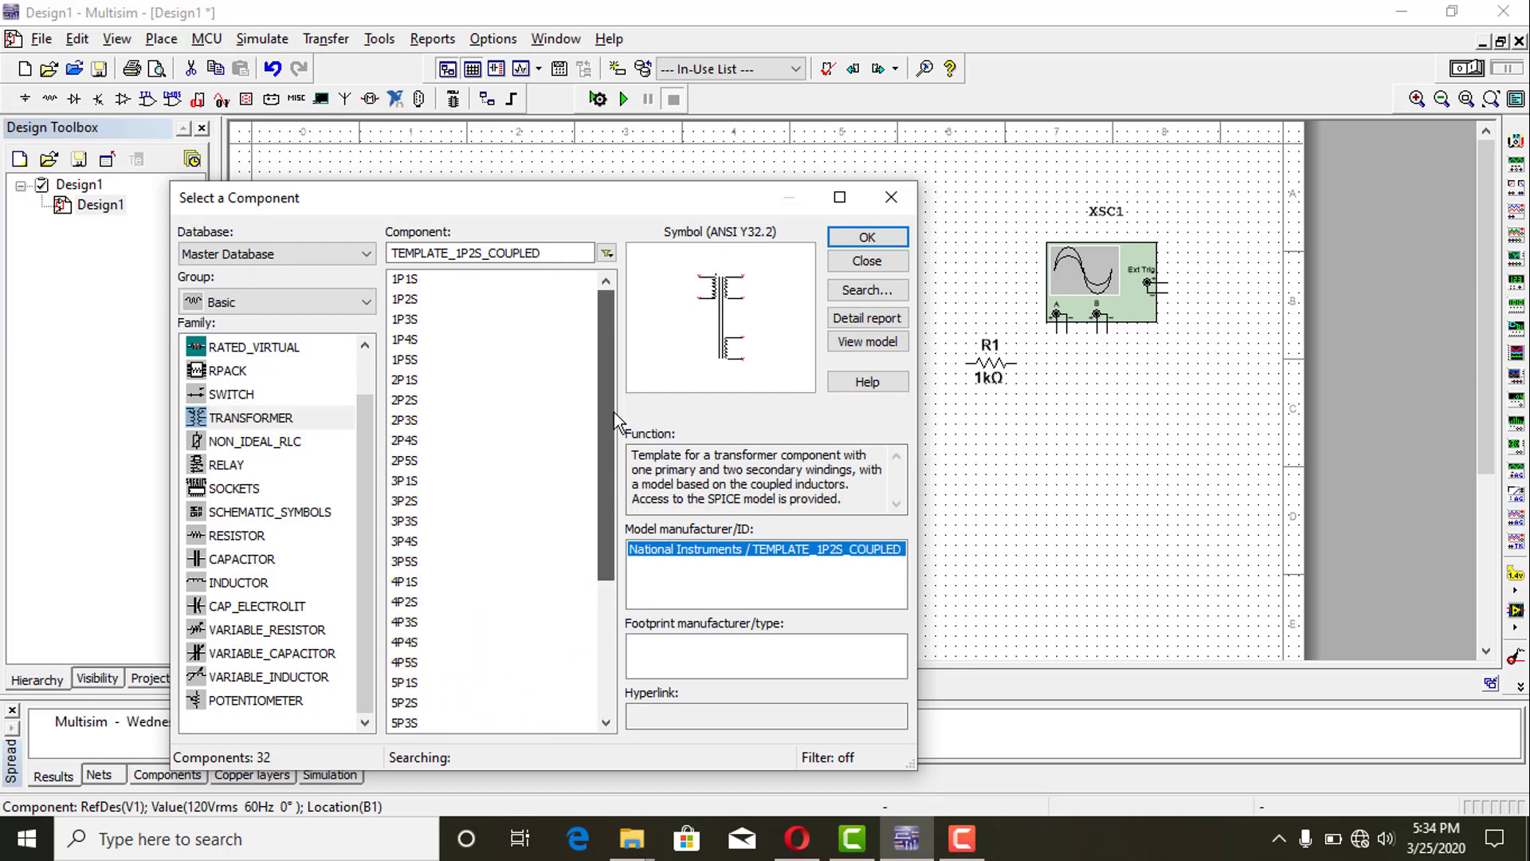
click(410, 280)
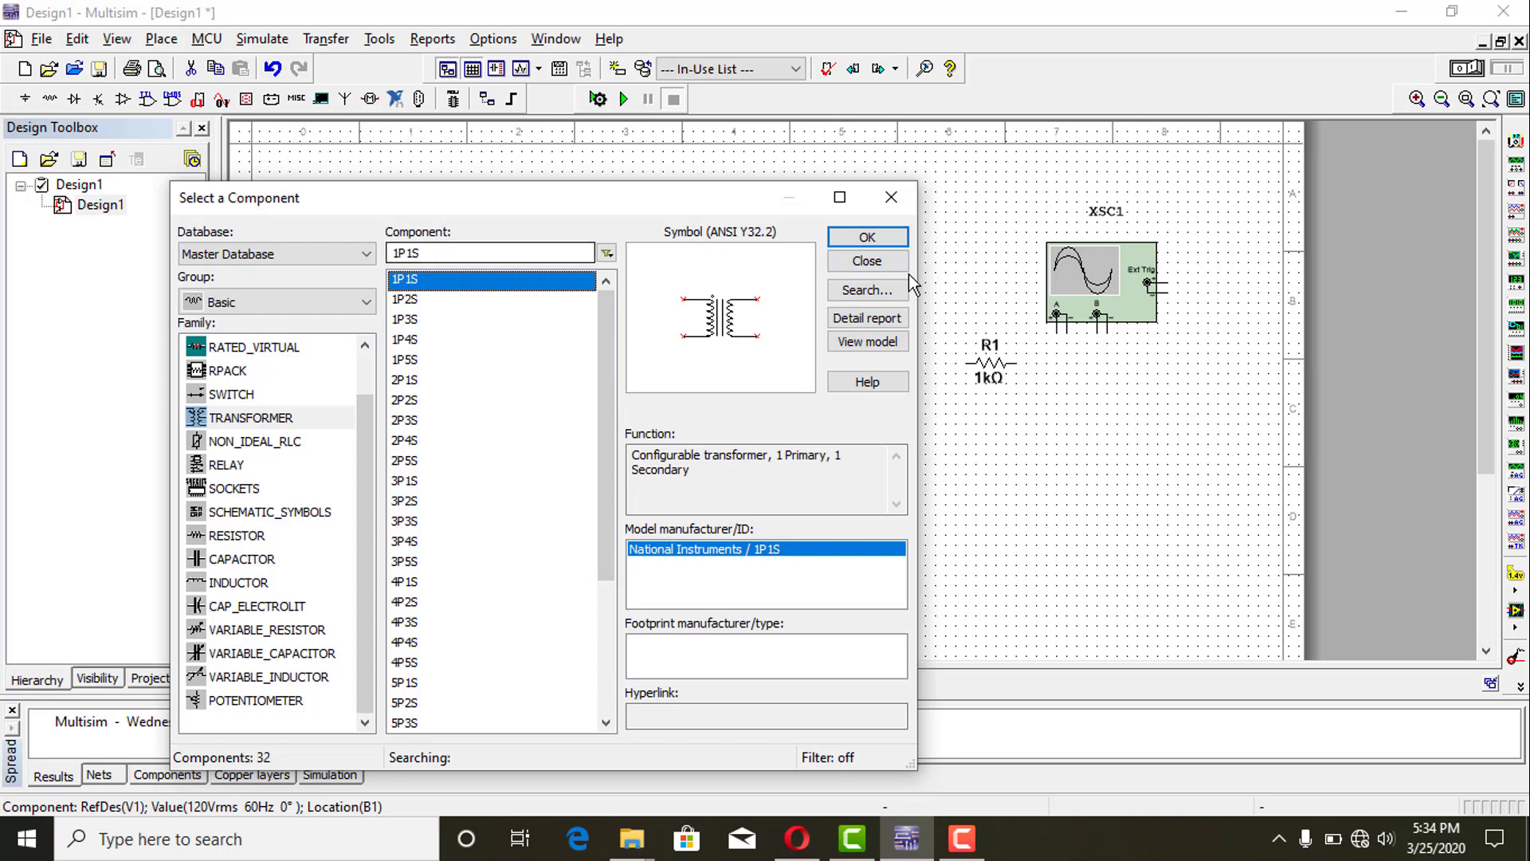
Step: Place the 10:1 transformer T1 and dismiss the reopened component picker
click(867, 236)
click(601, 327)
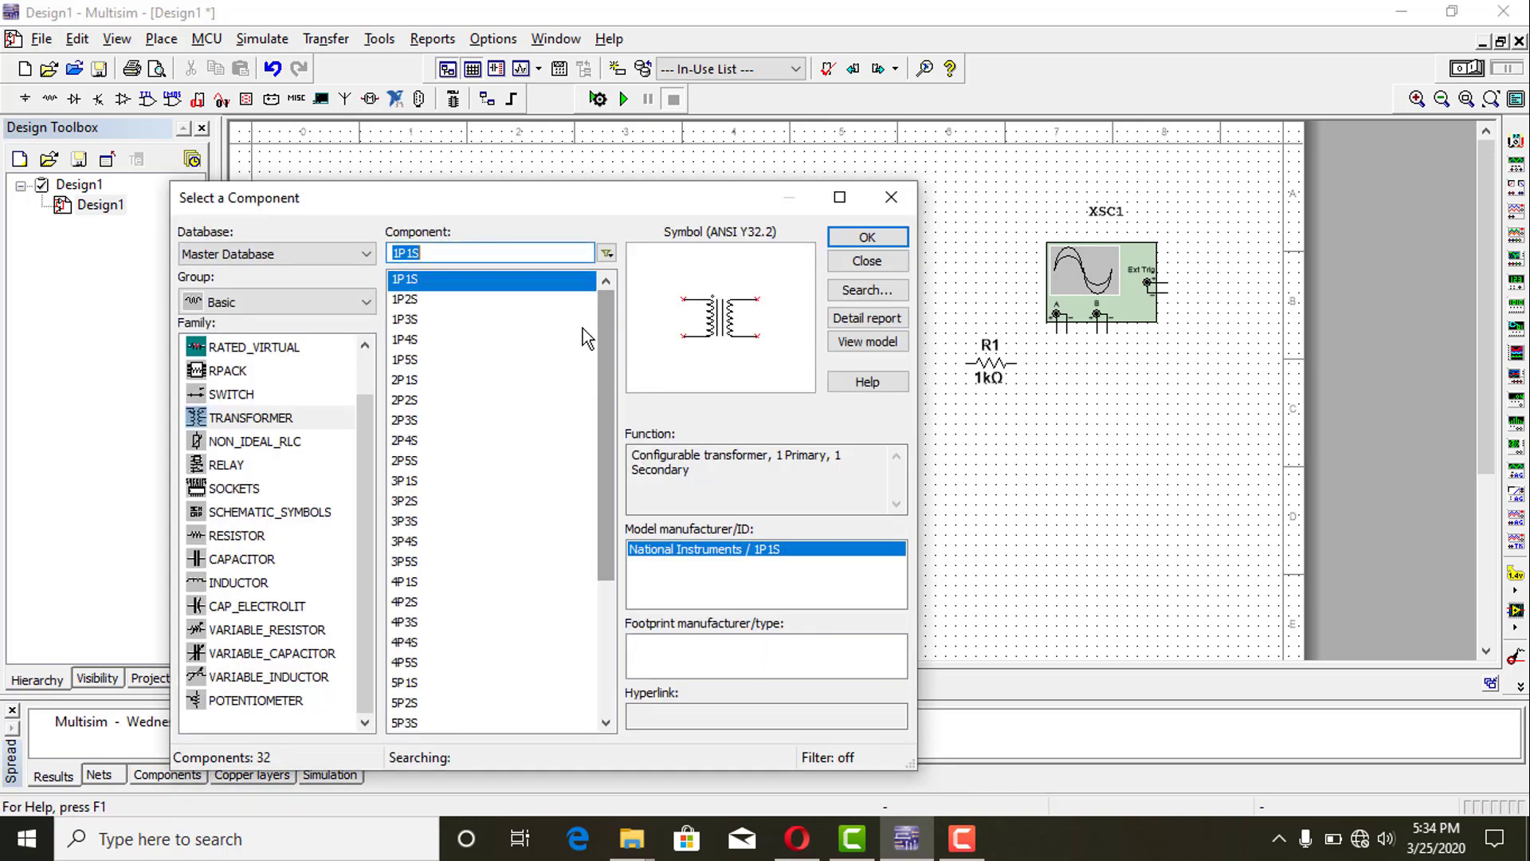
click(867, 261)
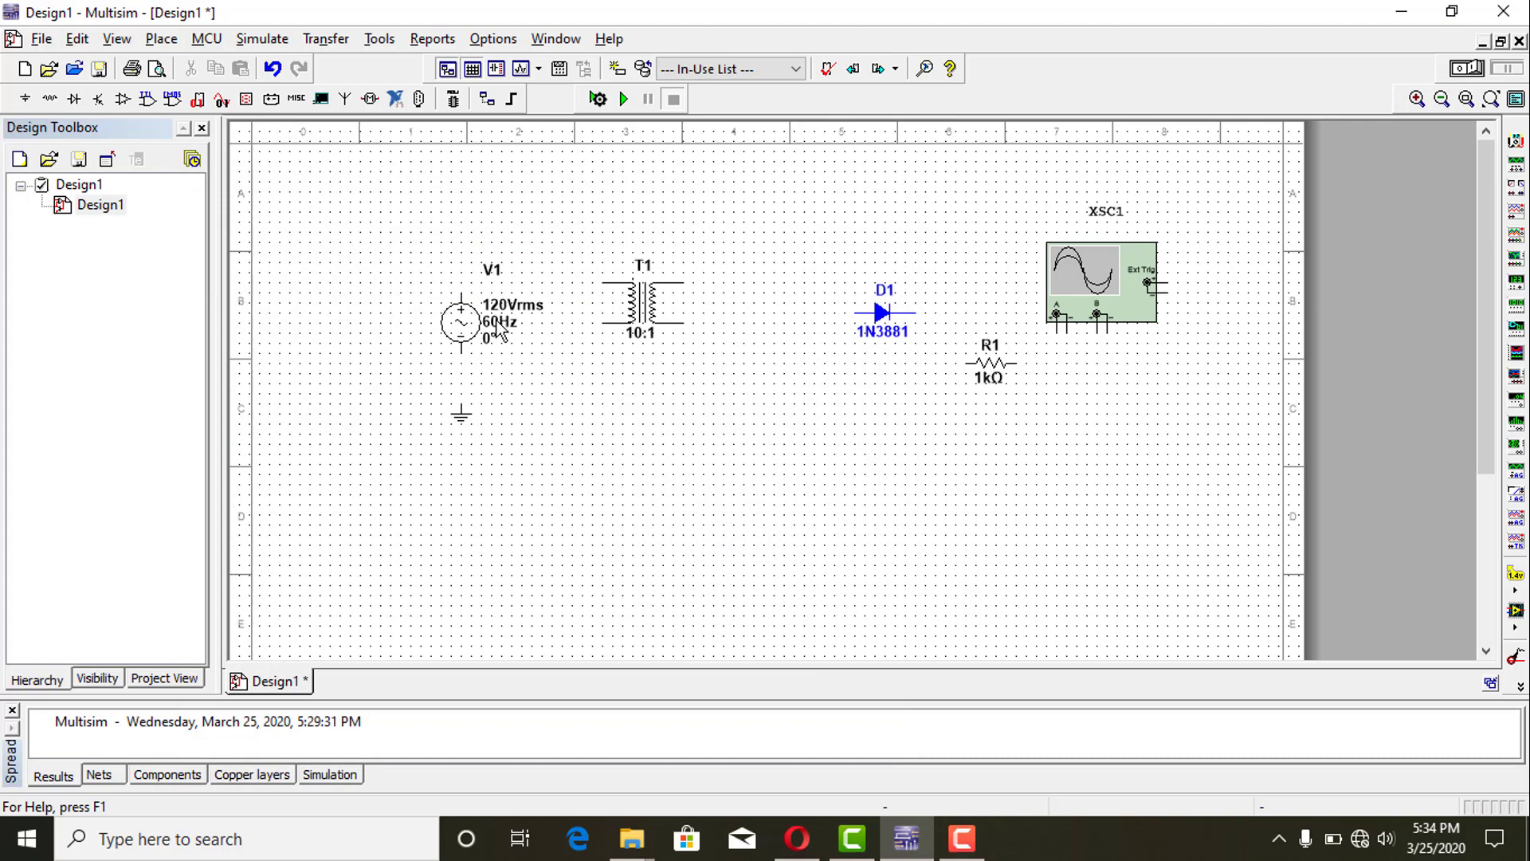
Step: Shift V1, its ground and transformer T1 left, closer together
click(460, 322)
drag(456, 329, 389, 320)
mouse_move(462, 417)
mouse_down()
mouse_move(385, 409)
mouse_move(391, 397)
mouse_up()
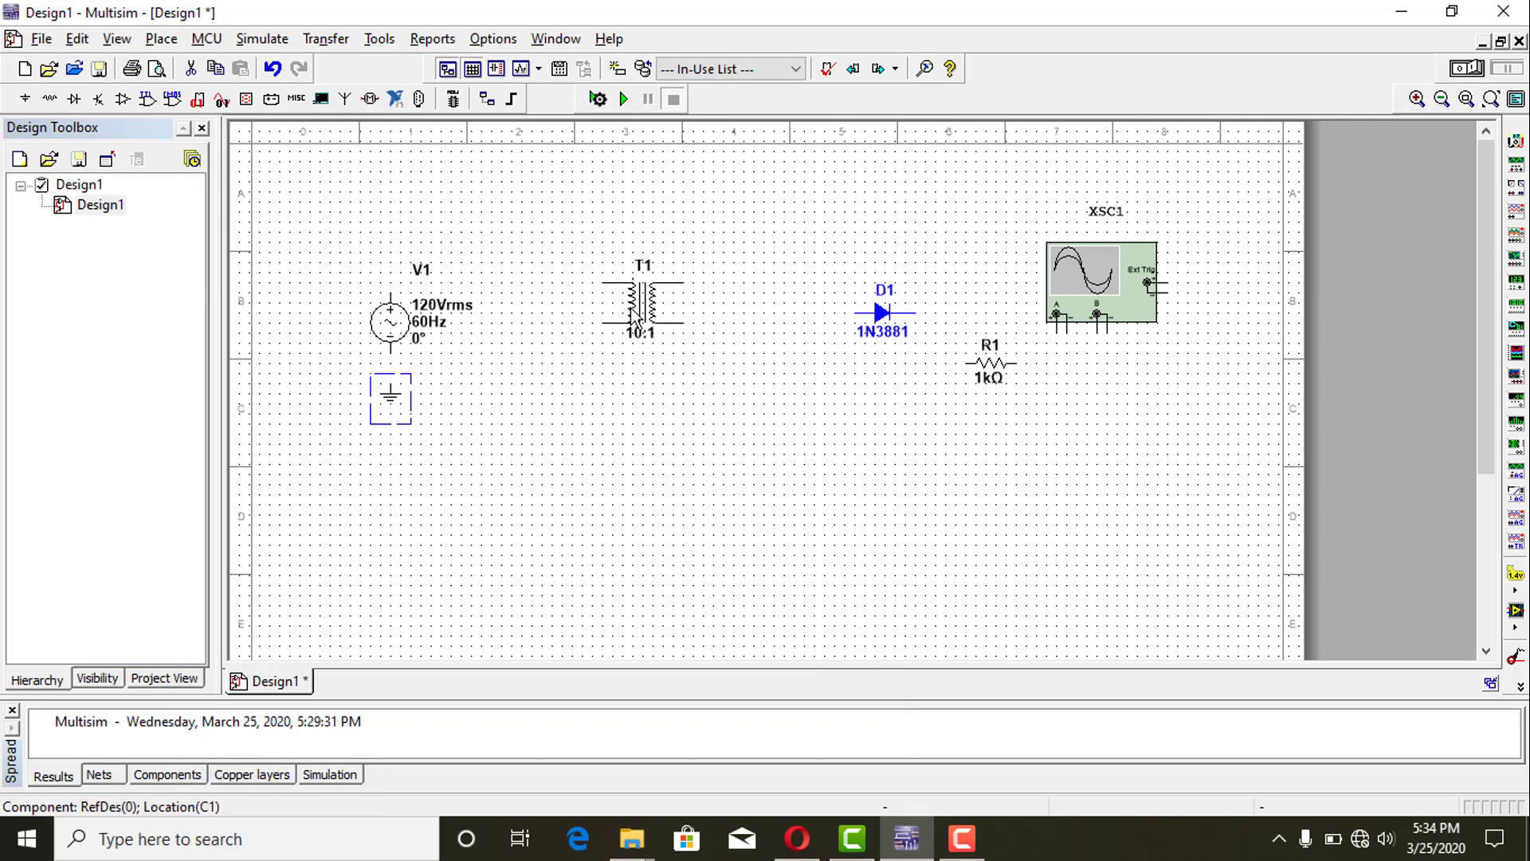
drag(640, 313, 581, 314)
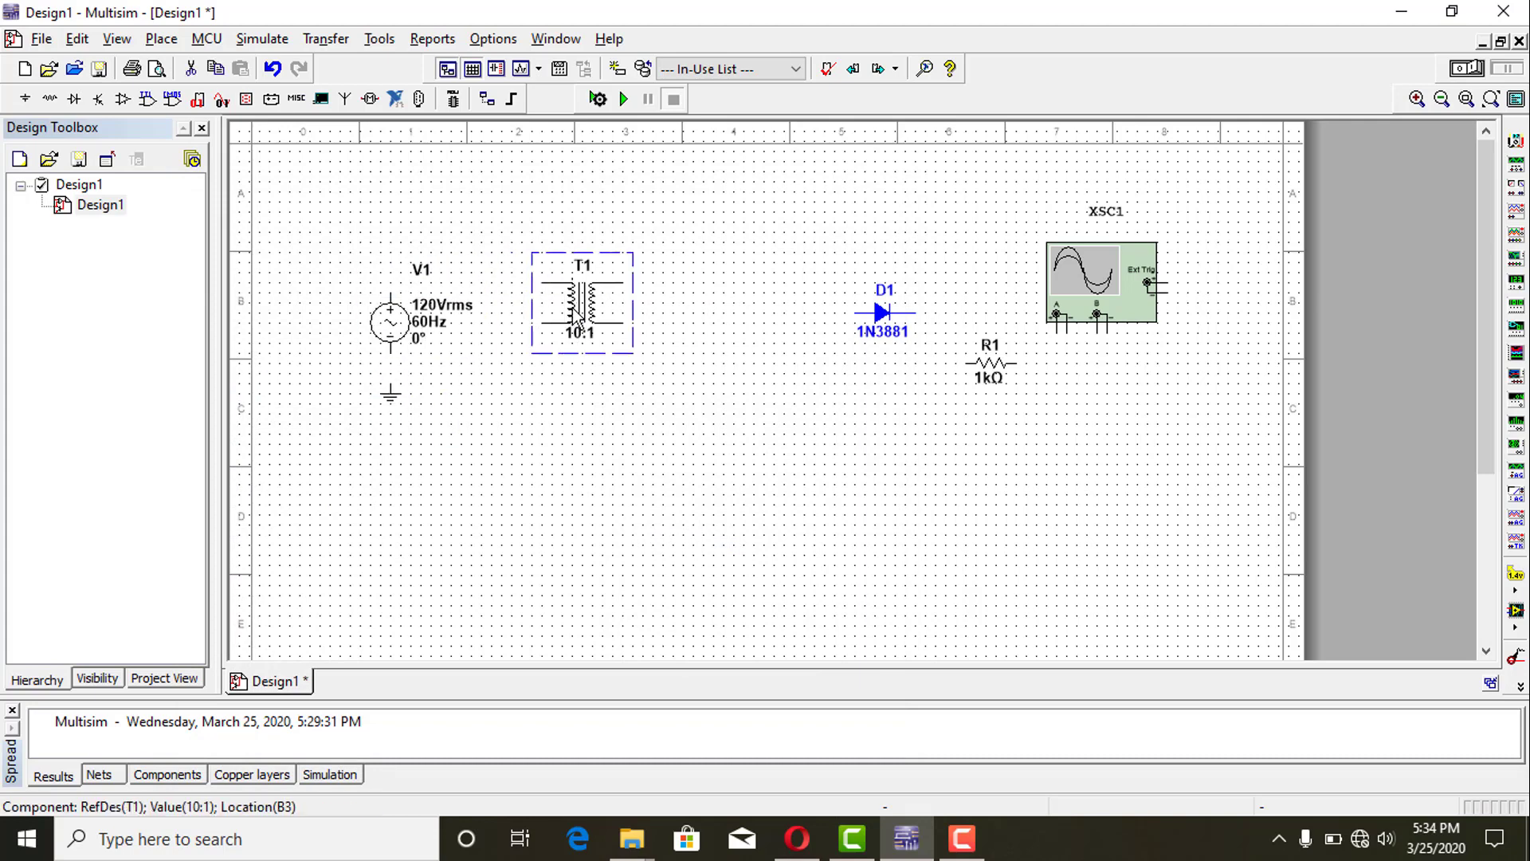
Step: Wire V1 and its ground to transformer T1's primary terminals
click(520, 245)
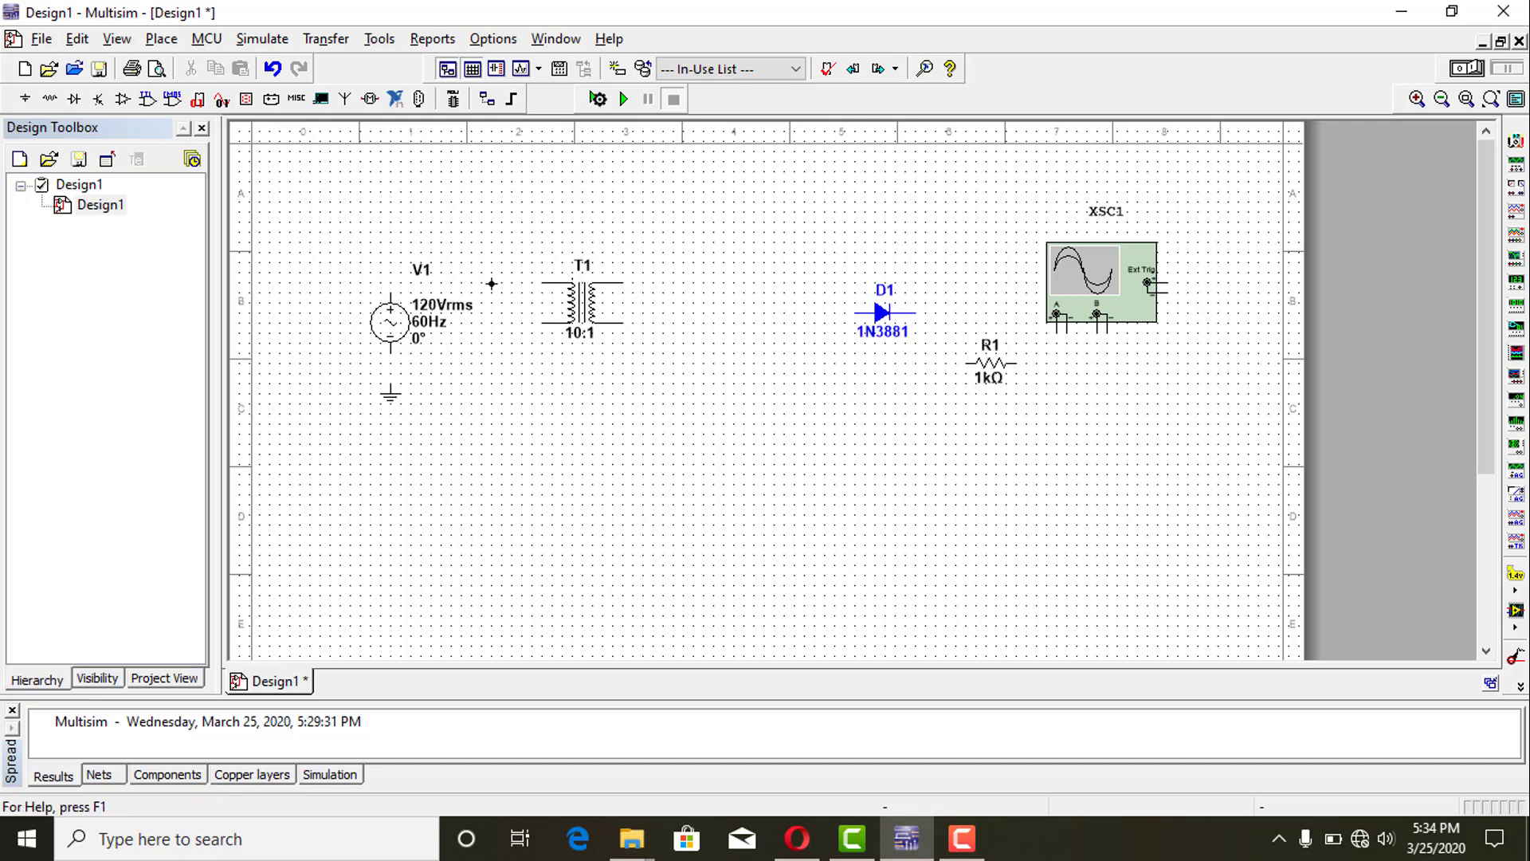
click(393, 287)
click(389, 383)
click(390, 356)
click(562, 323)
click(390, 373)
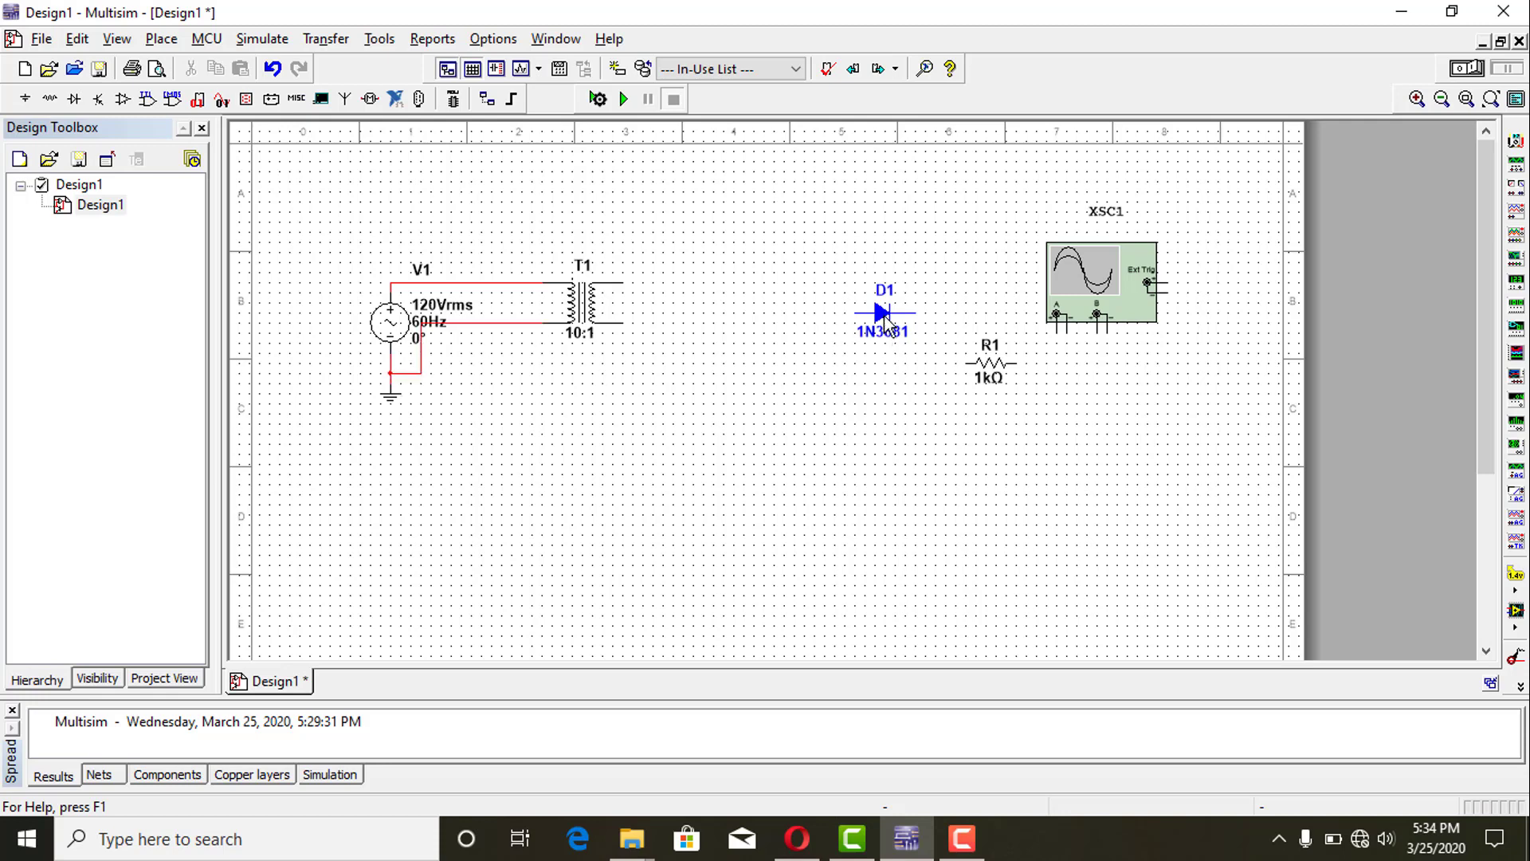
Step: Move diode D1 beside T1 and wire T1's secondary to D1's anode
drag(884, 316, 723, 282)
click(620, 287)
click(694, 283)
click(991, 375)
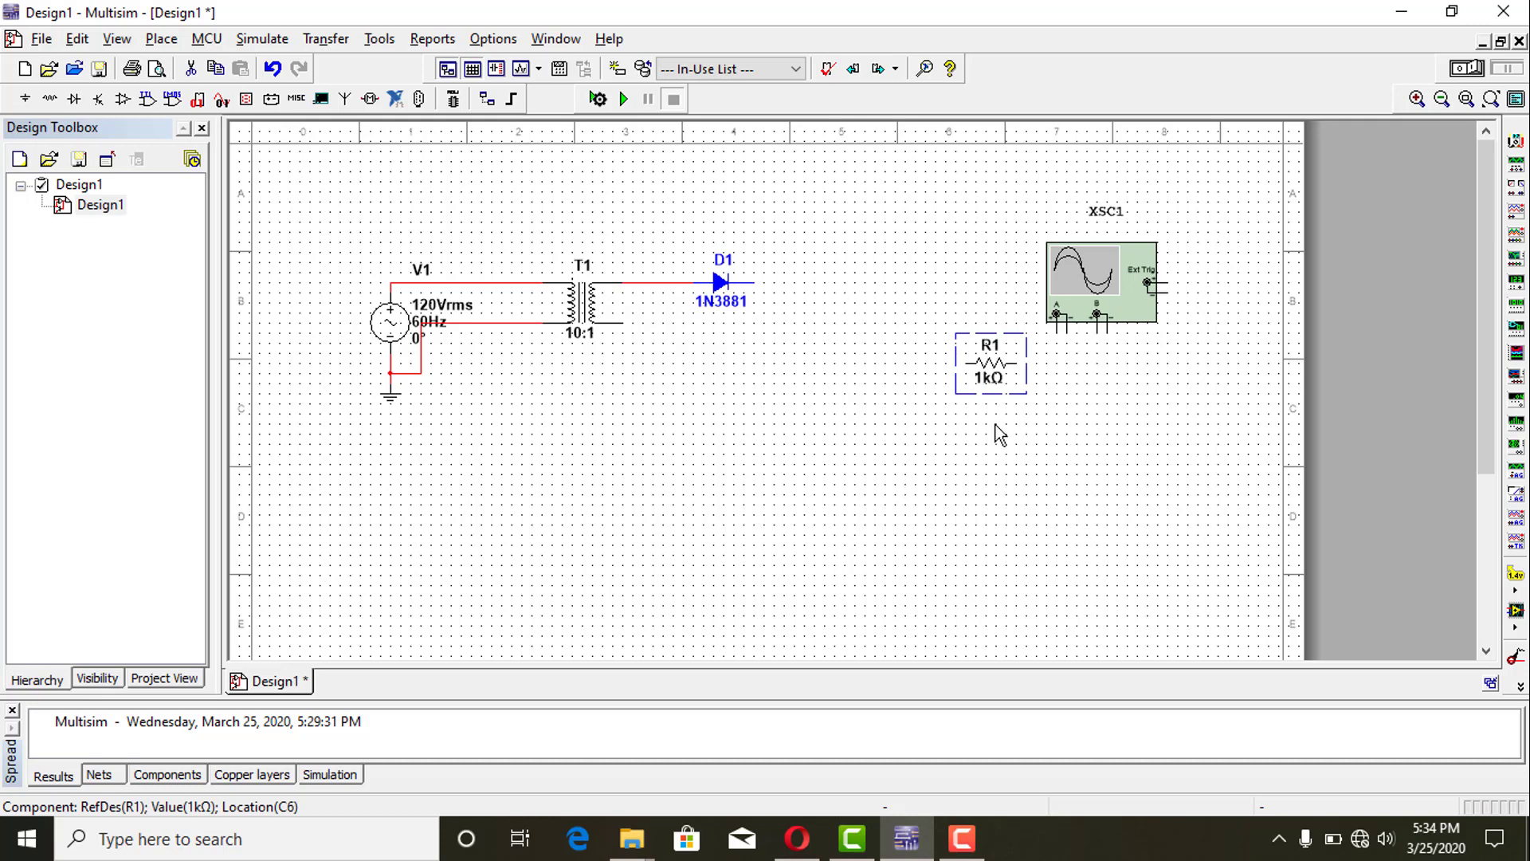
Step: Rotate R1 upright and move it to the right of diode D1
key(ctrl+r)
click(988, 393)
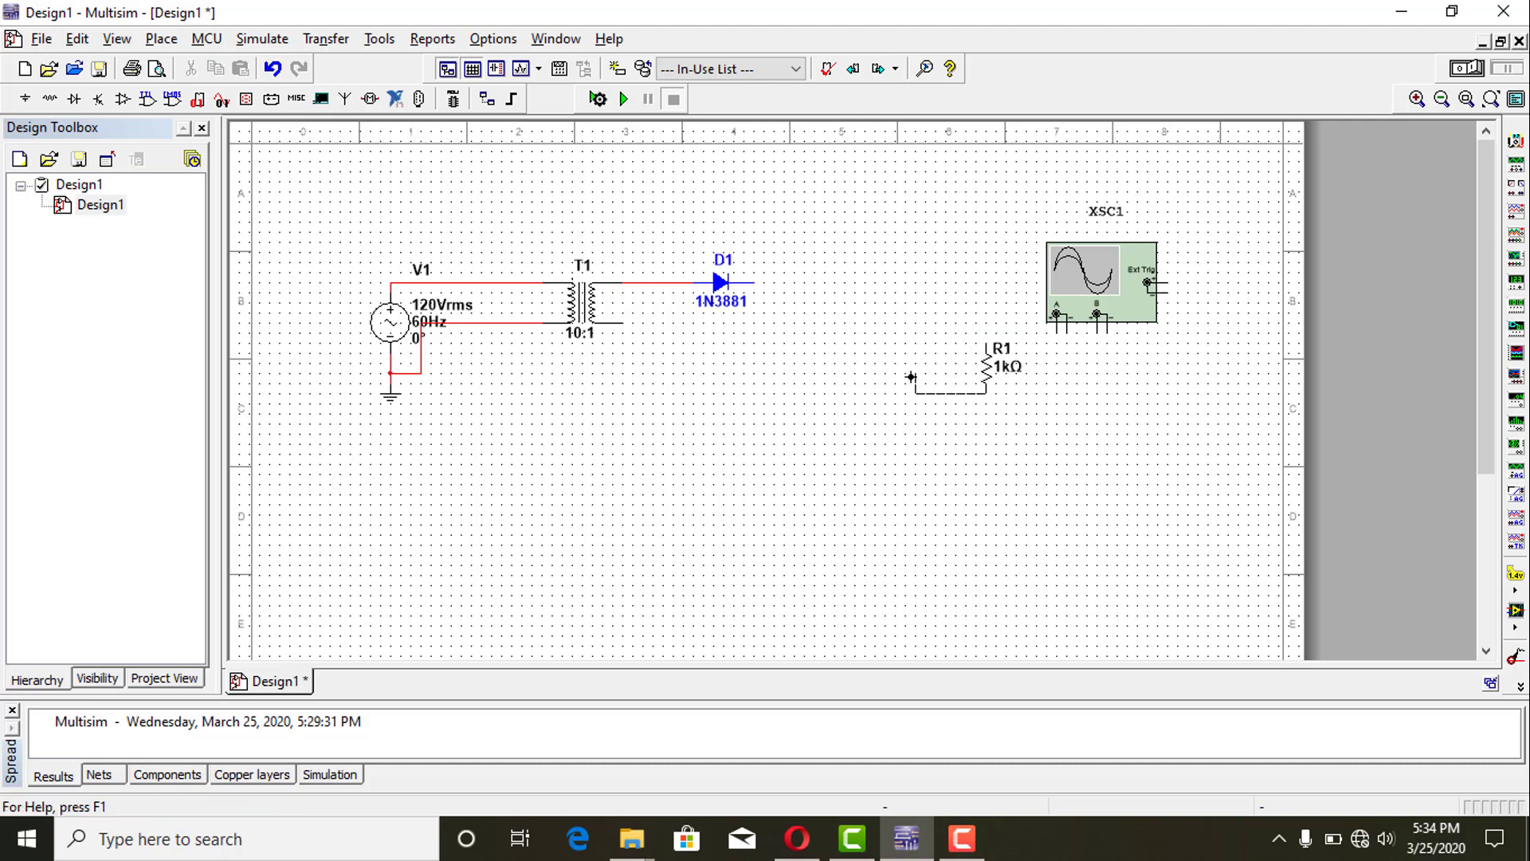
key(Escape)
drag(988, 361, 889, 322)
Step: Wire D1's cathode to R1's top pin and T1's lower secondary to R1's bottom pin
click(754, 283)
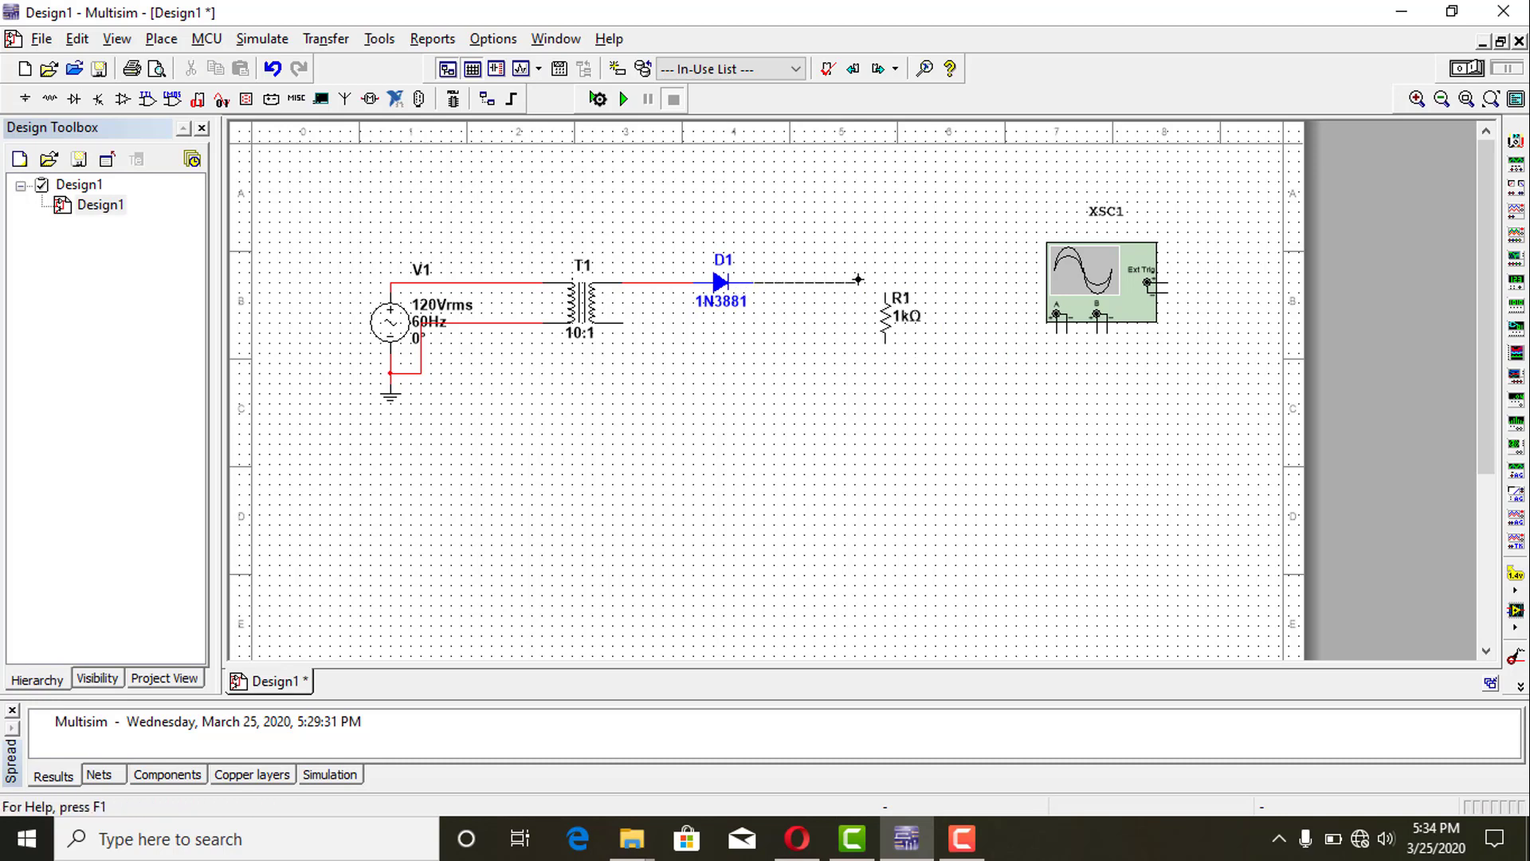
click(885, 287)
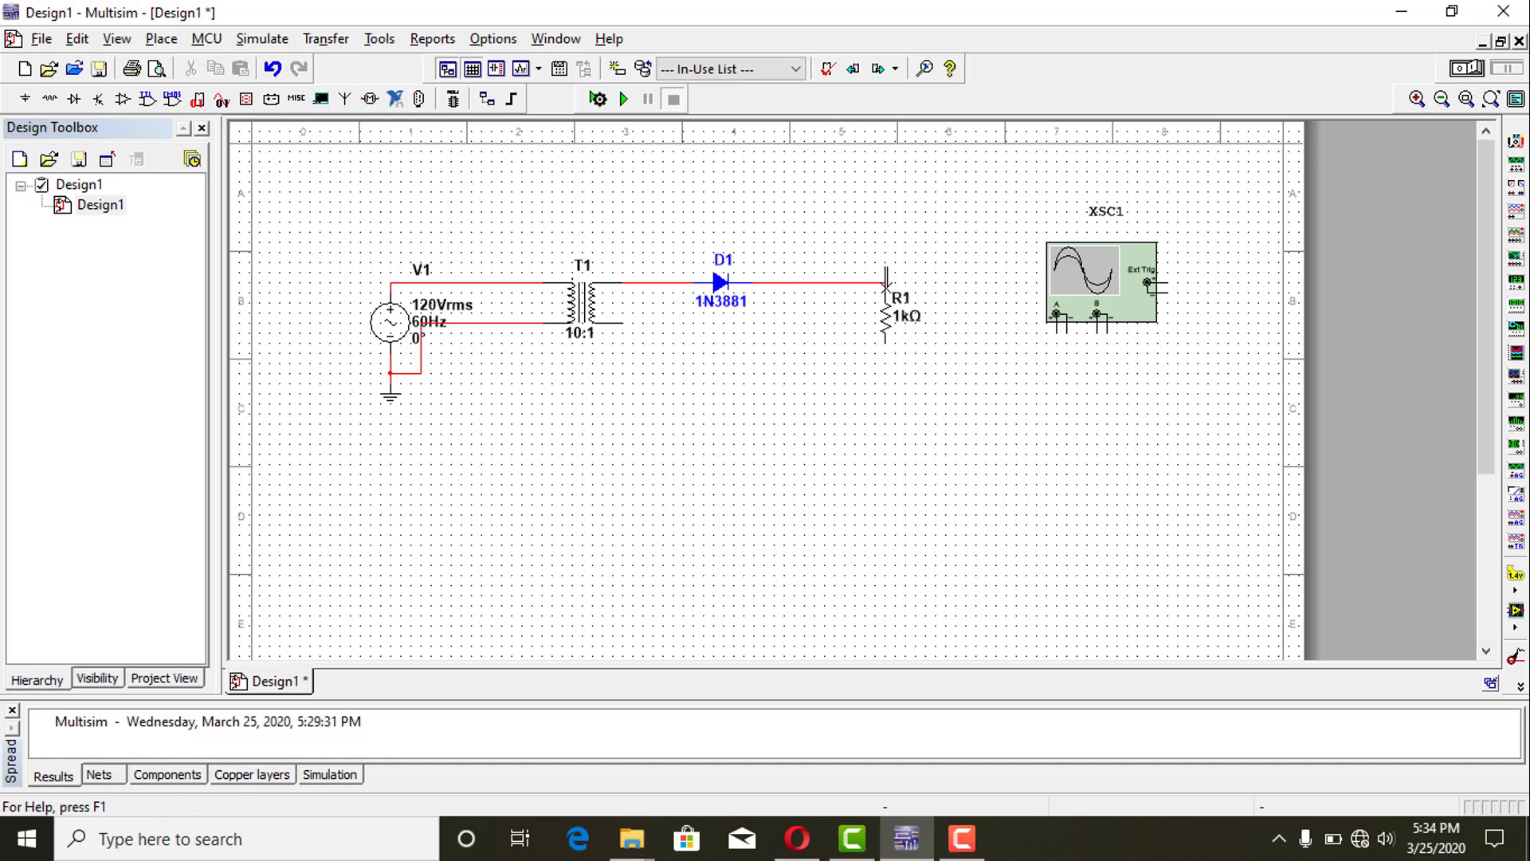
click(622, 323)
click(886, 342)
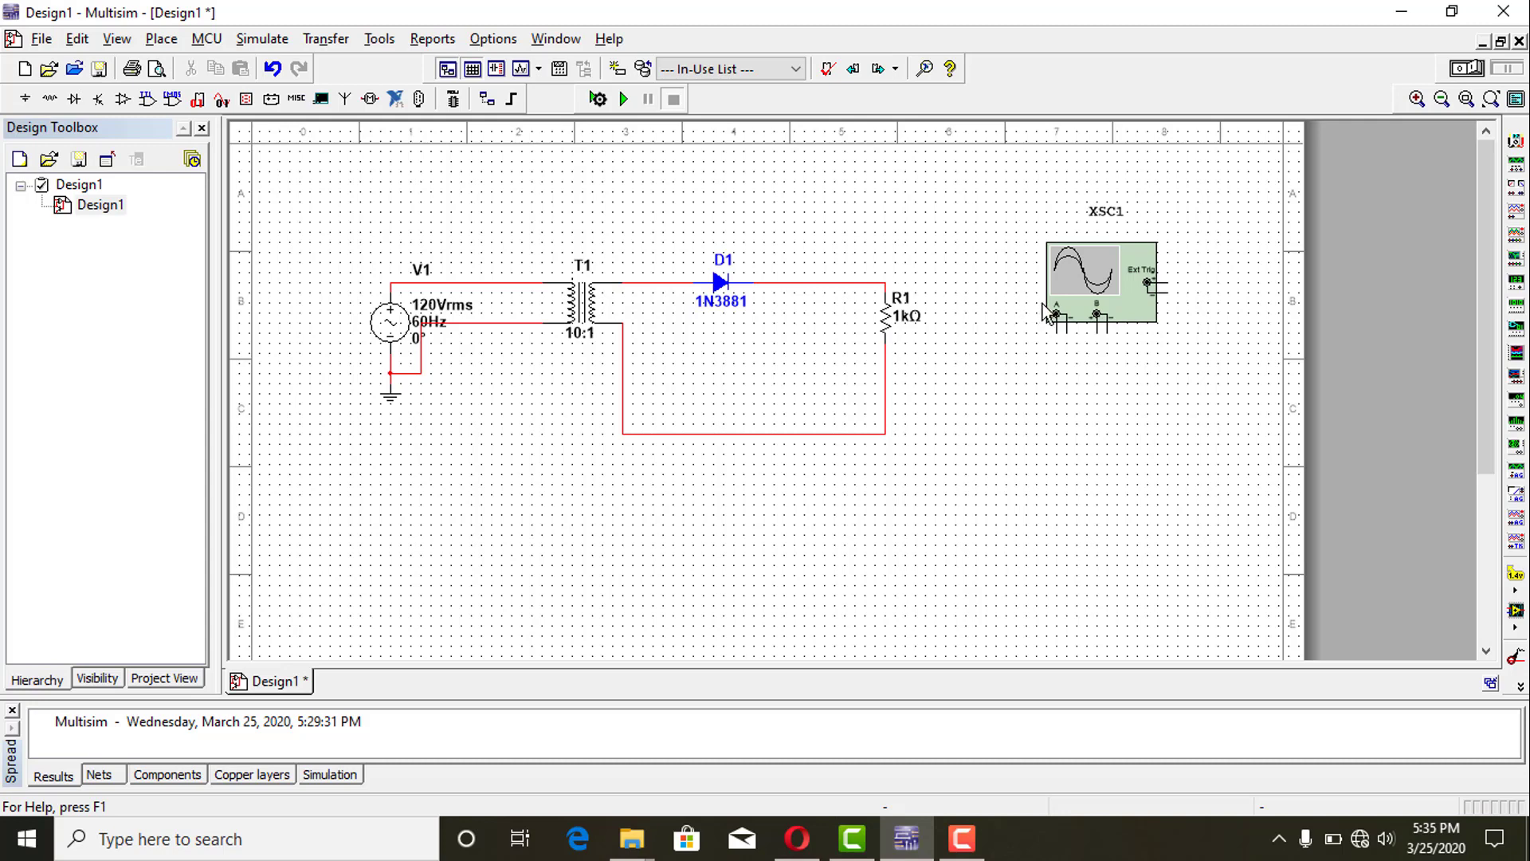
Step: Connect oscilloscope XSC1 channel A across R1, with its negative terminal on the bottom wire
drag(1093, 281, 1065, 303)
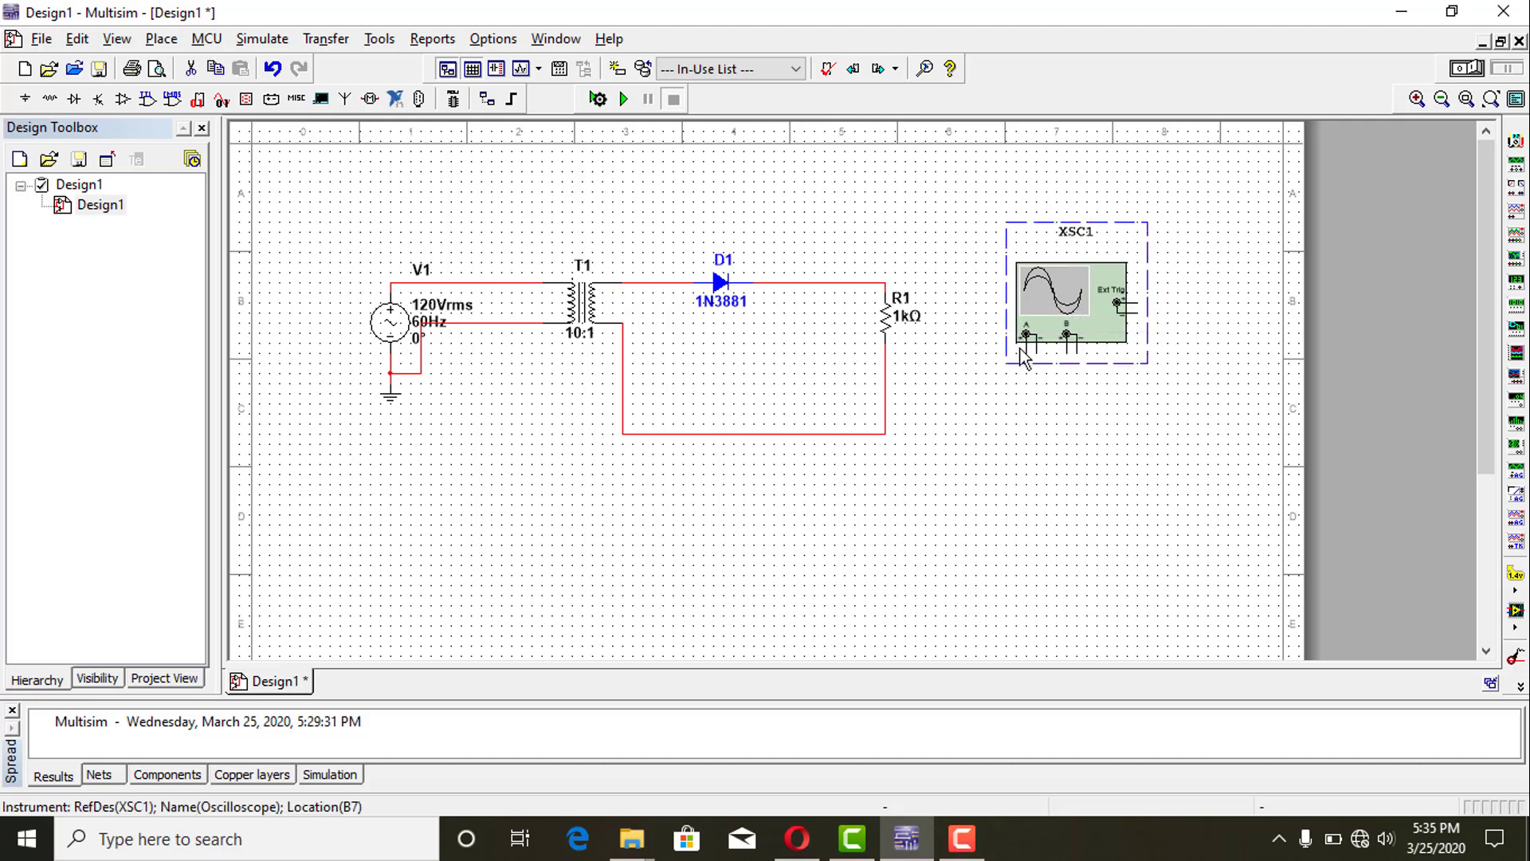
click(1025, 348)
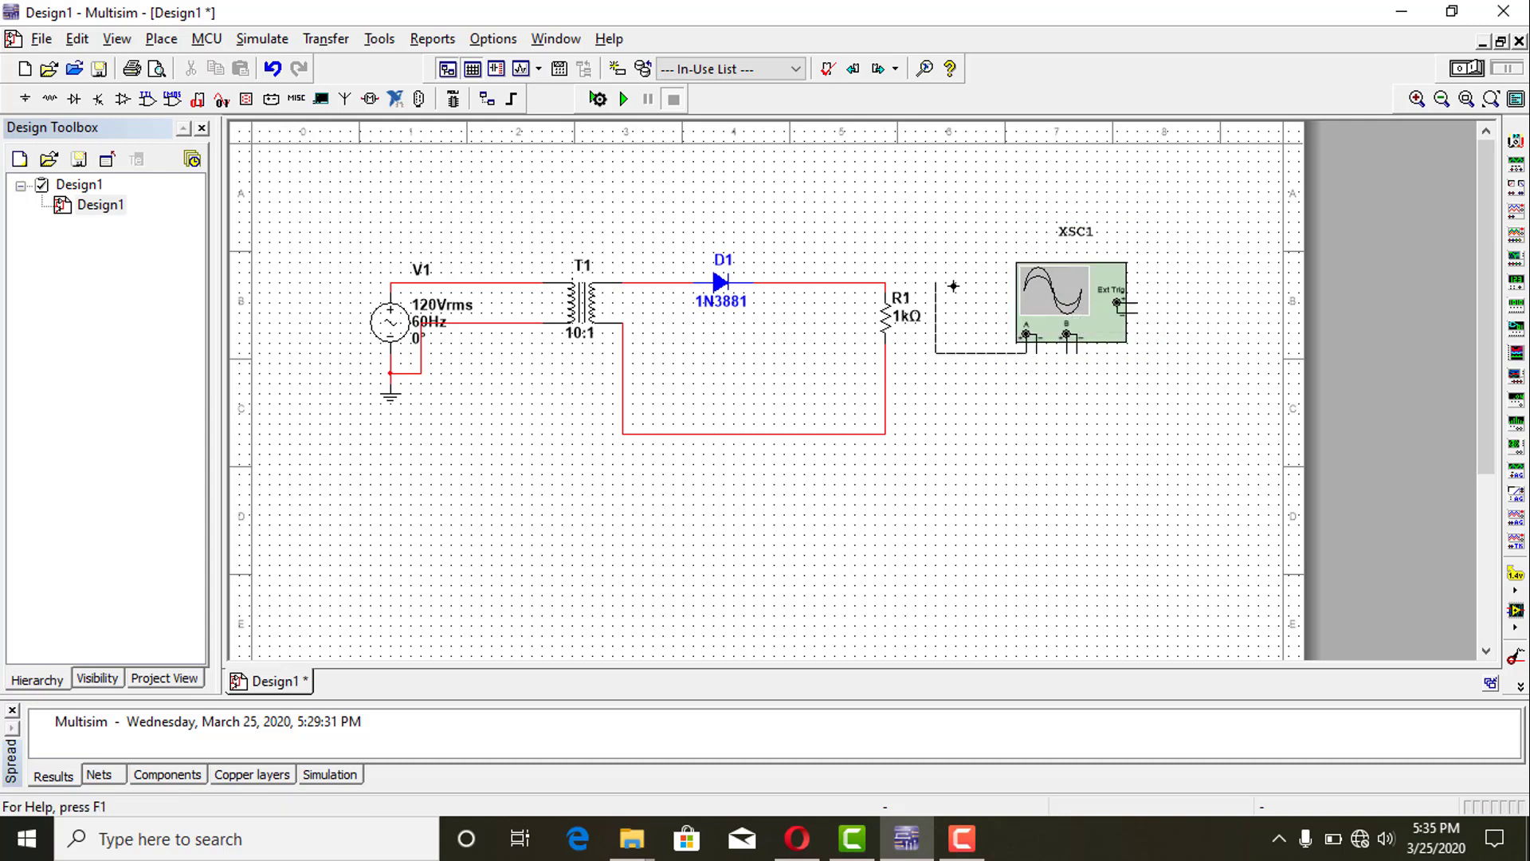
key(Escape)
click(886, 288)
click(1032, 350)
click(1039, 350)
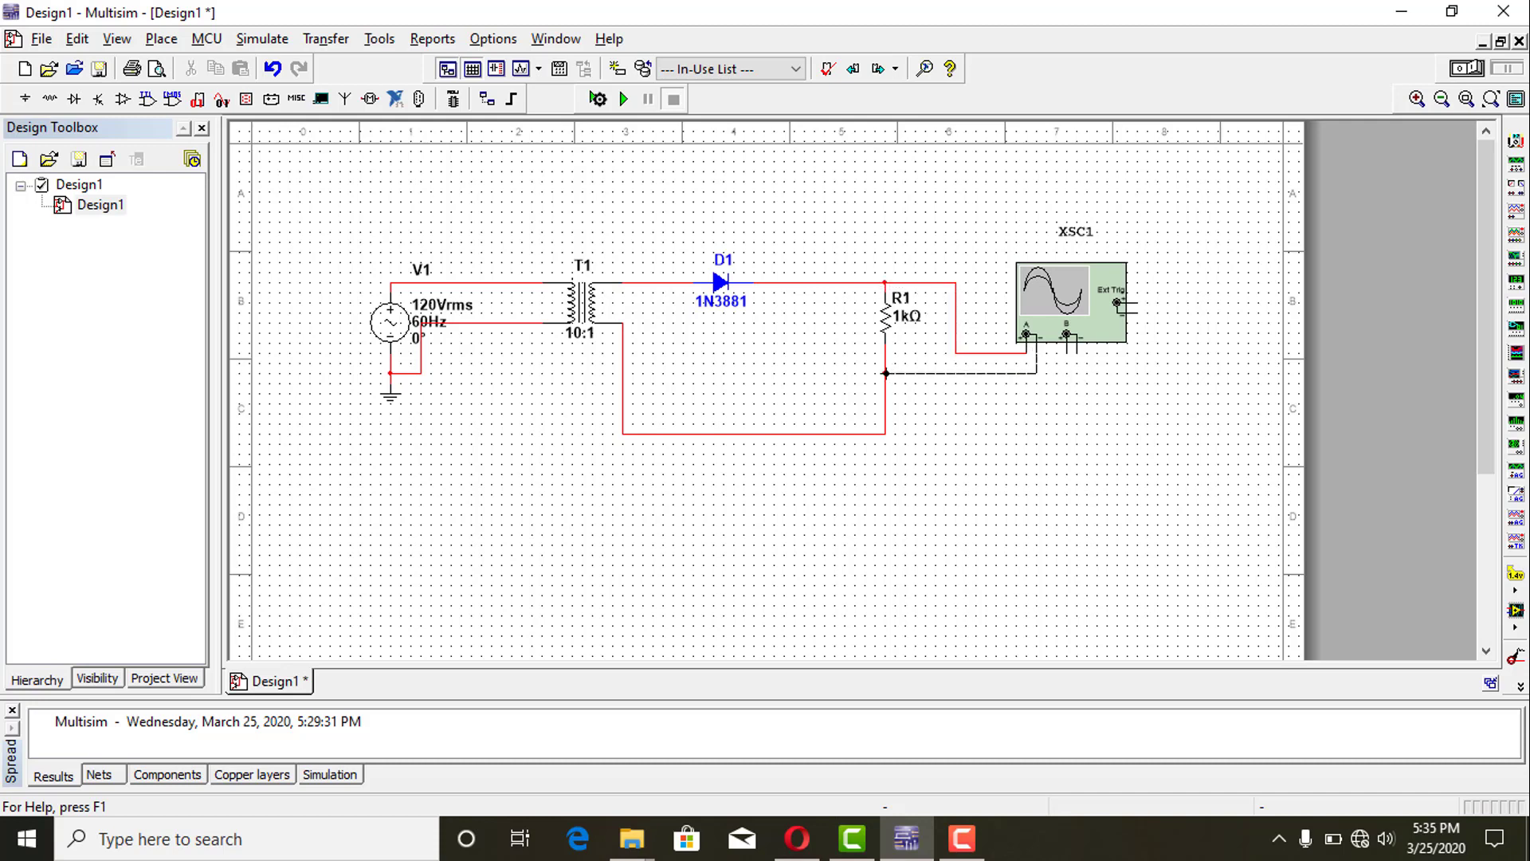
click(885, 374)
Step: Copy the ground symbol and paste it under the circuit's bottom wire
click(392, 404)
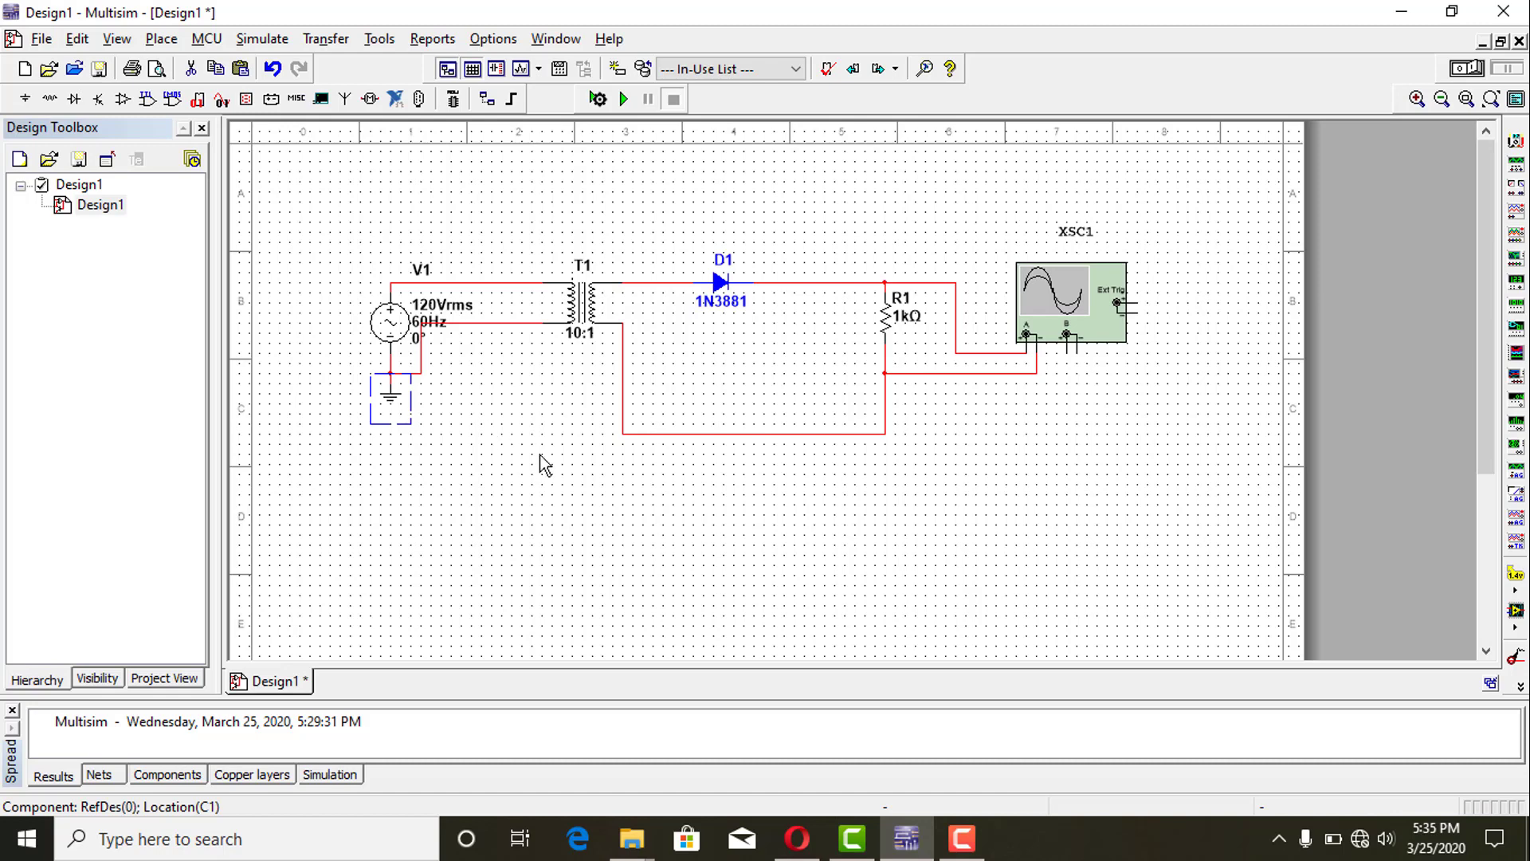
key(ctrl+v)
click(745, 449)
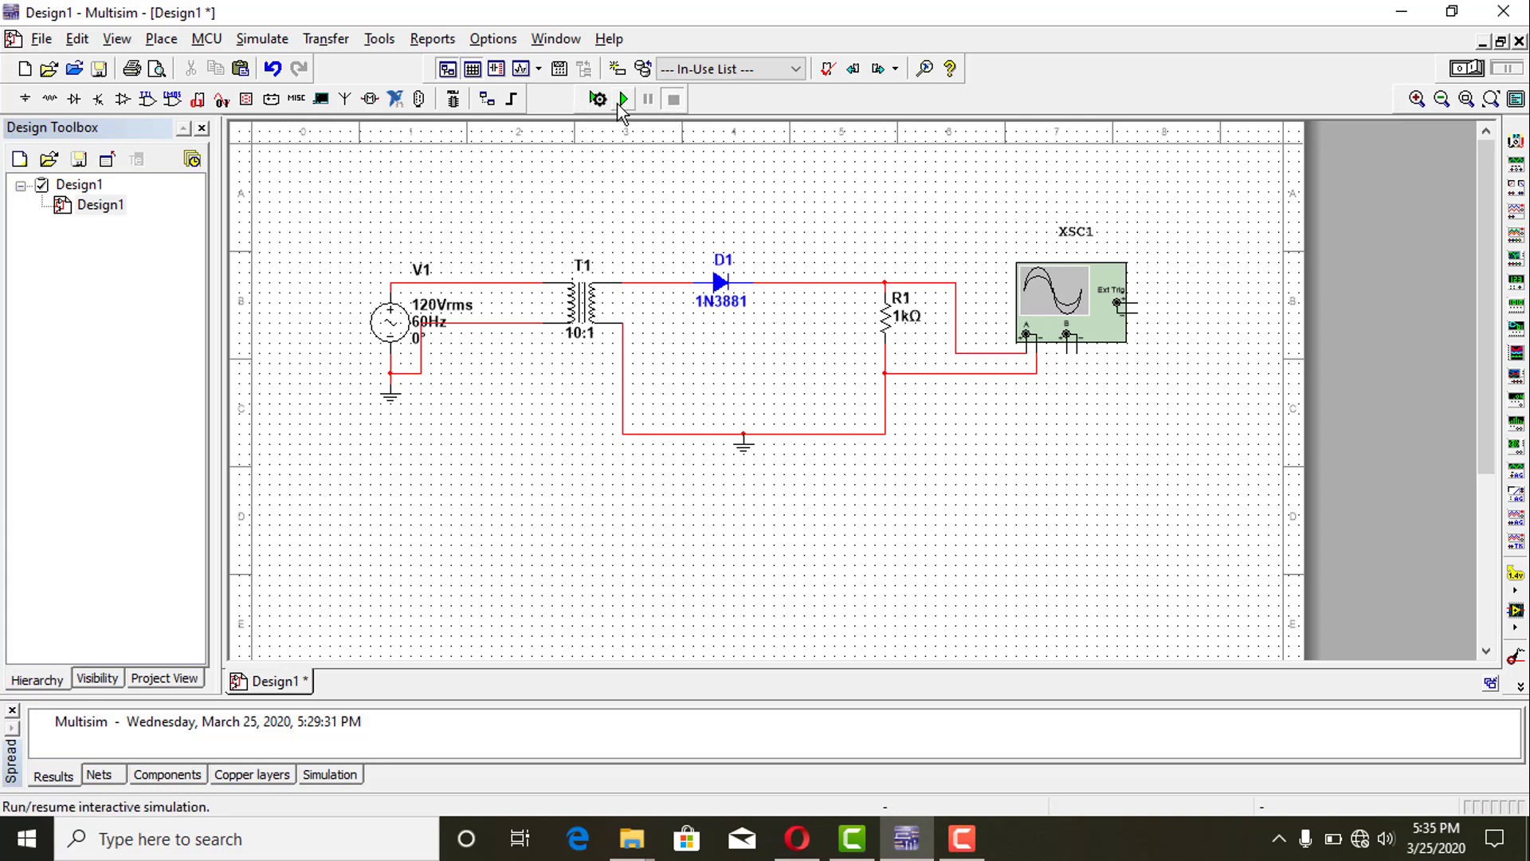
Step: Edit R1's properties so its resistance reads 10k instead of 1k
click(906, 315)
double_click(905, 315)
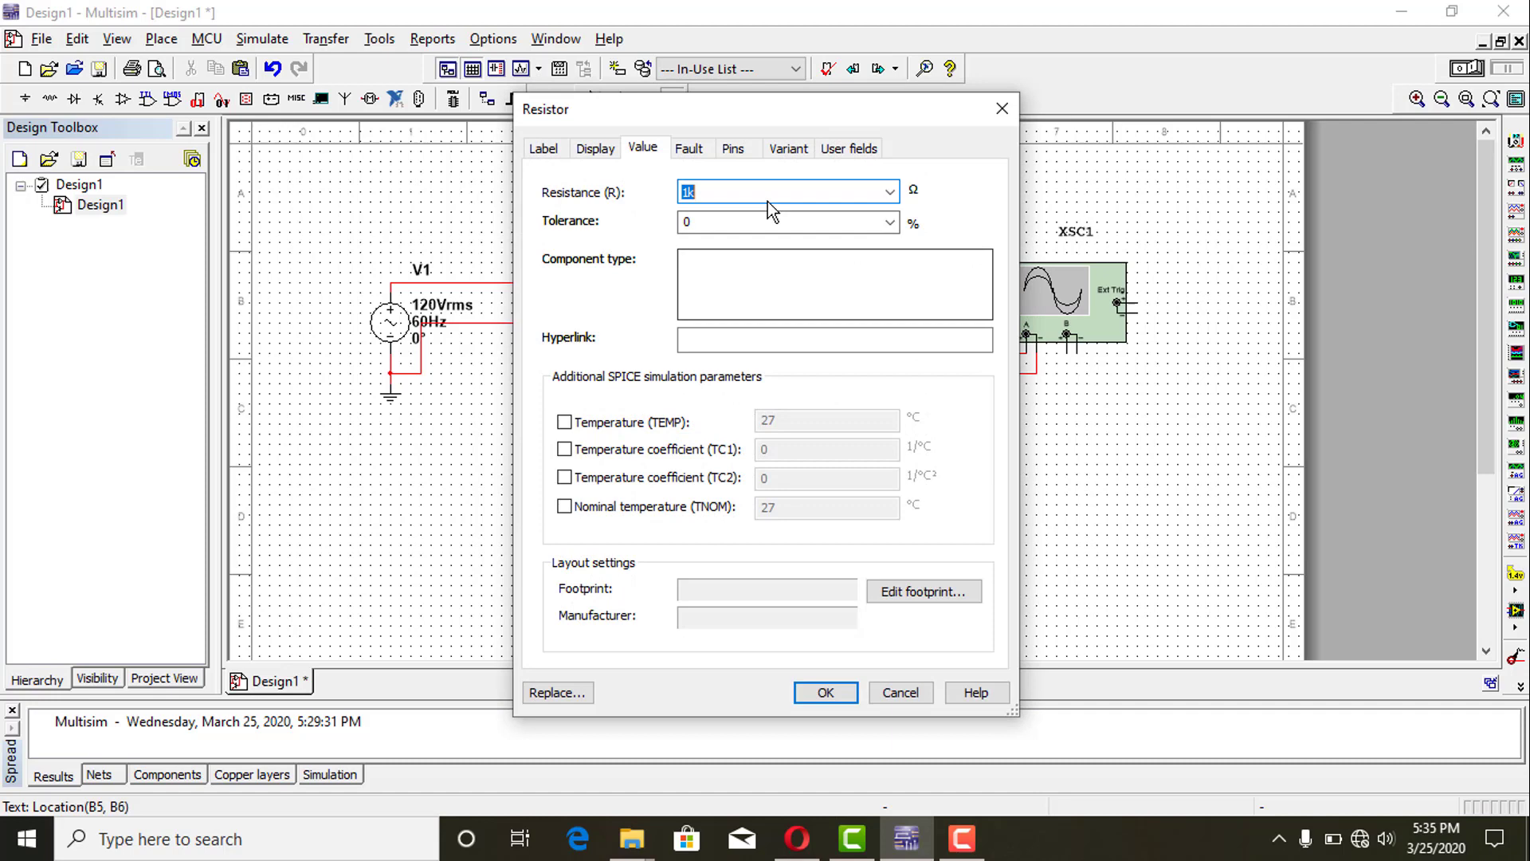
click(689, 192)
text(0)
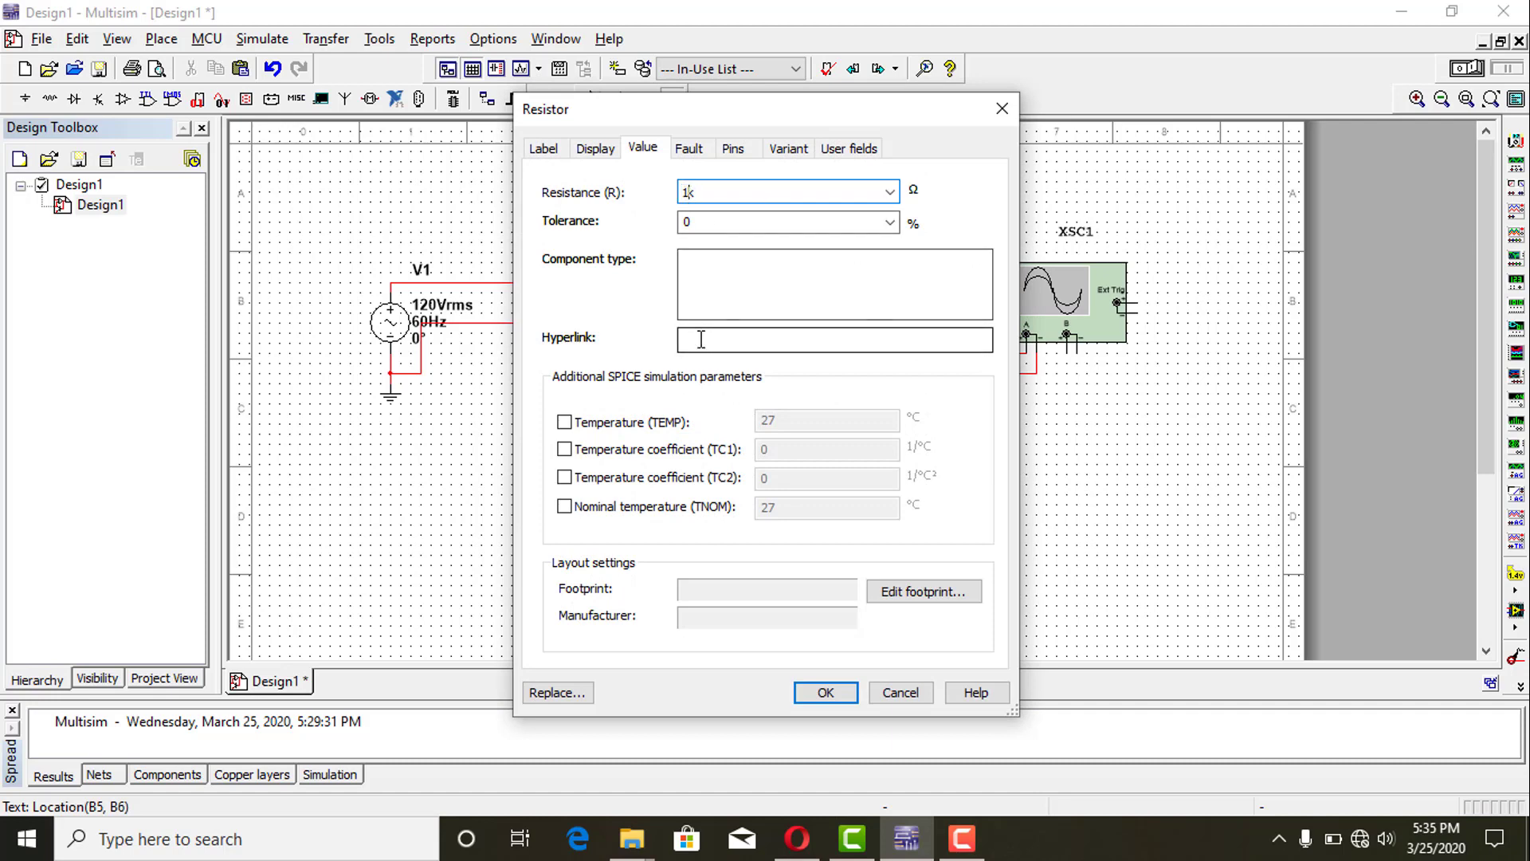
key(Return)
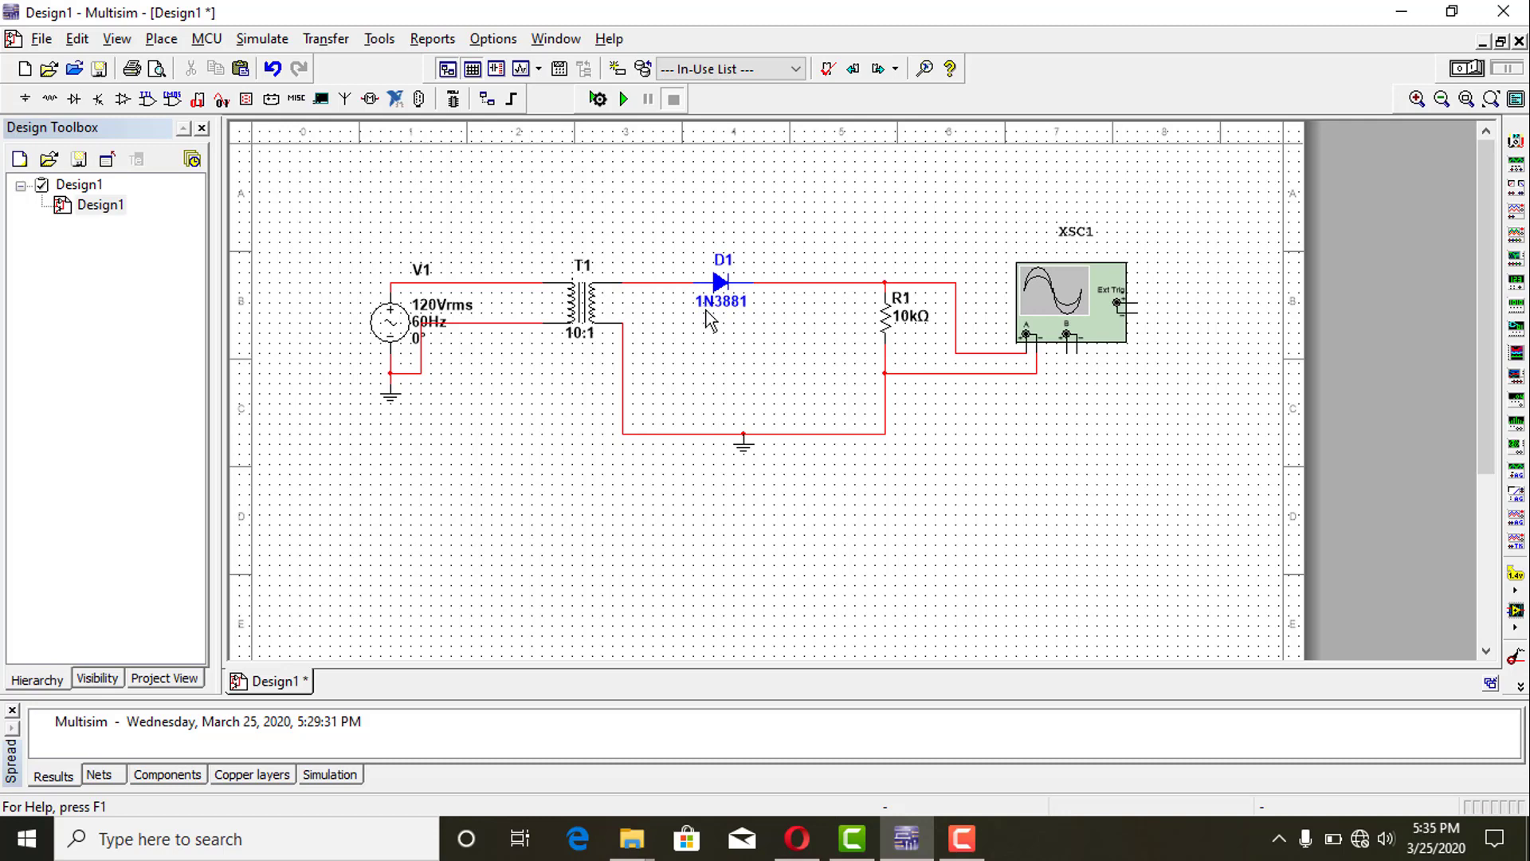
Step: Run the simulation and open oscilloscope XSC1's waveform display
click(623, 100)
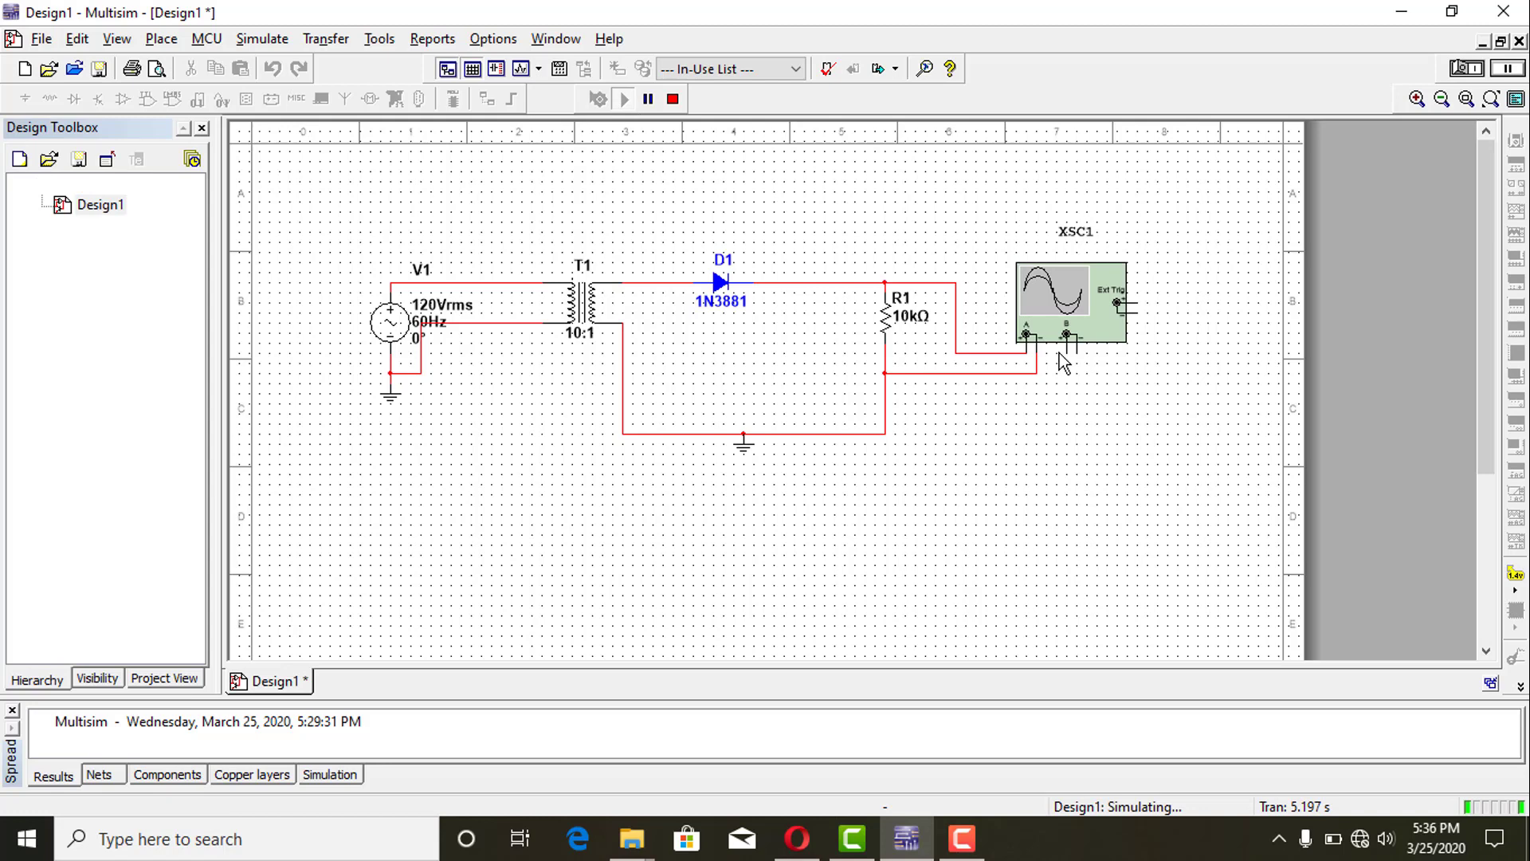
click(1051, 307)
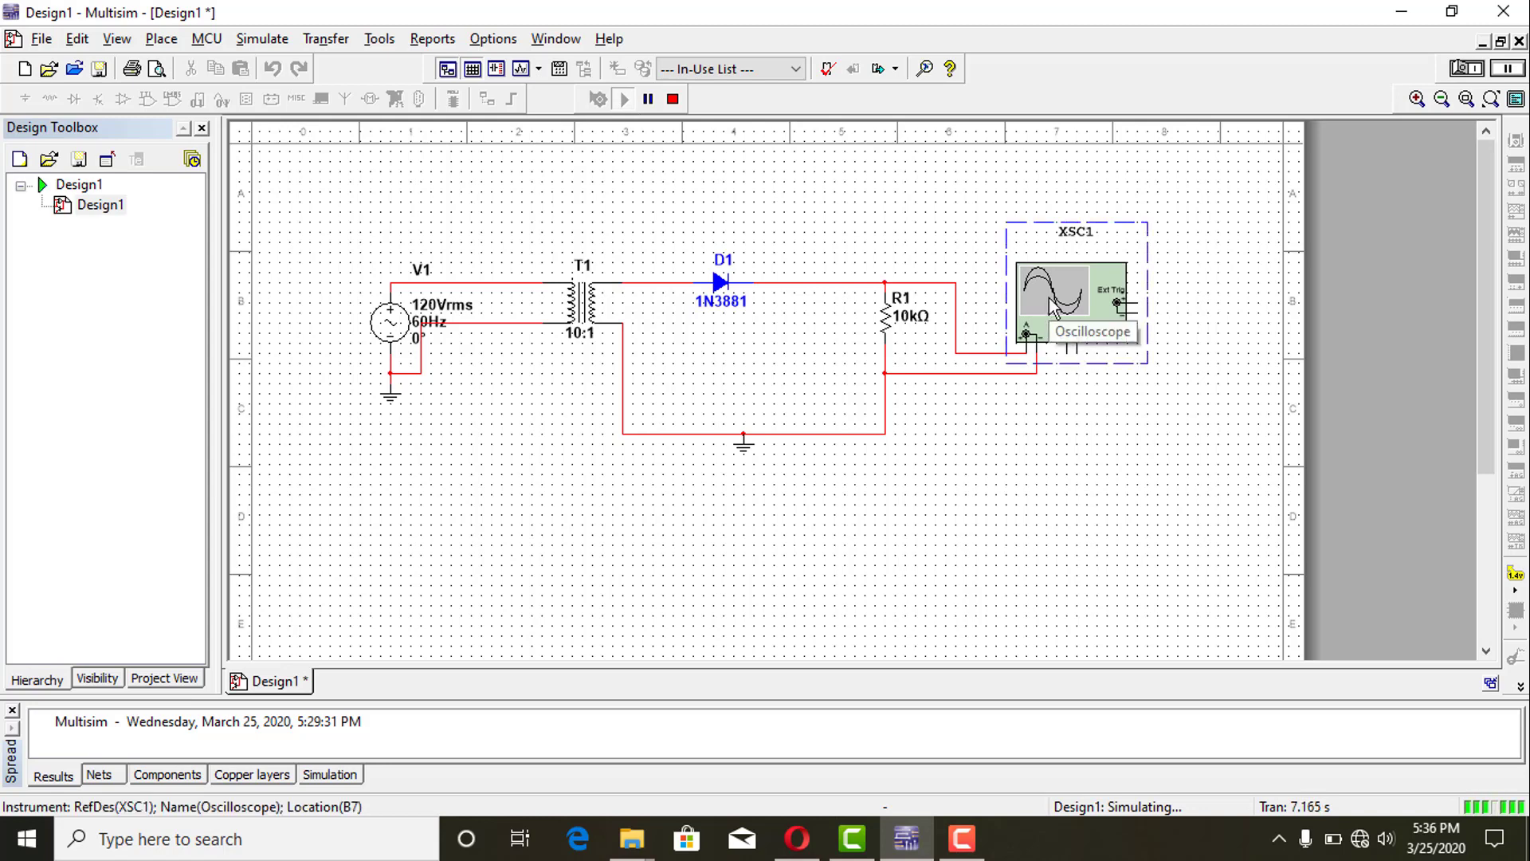
double_click(1057, 296)
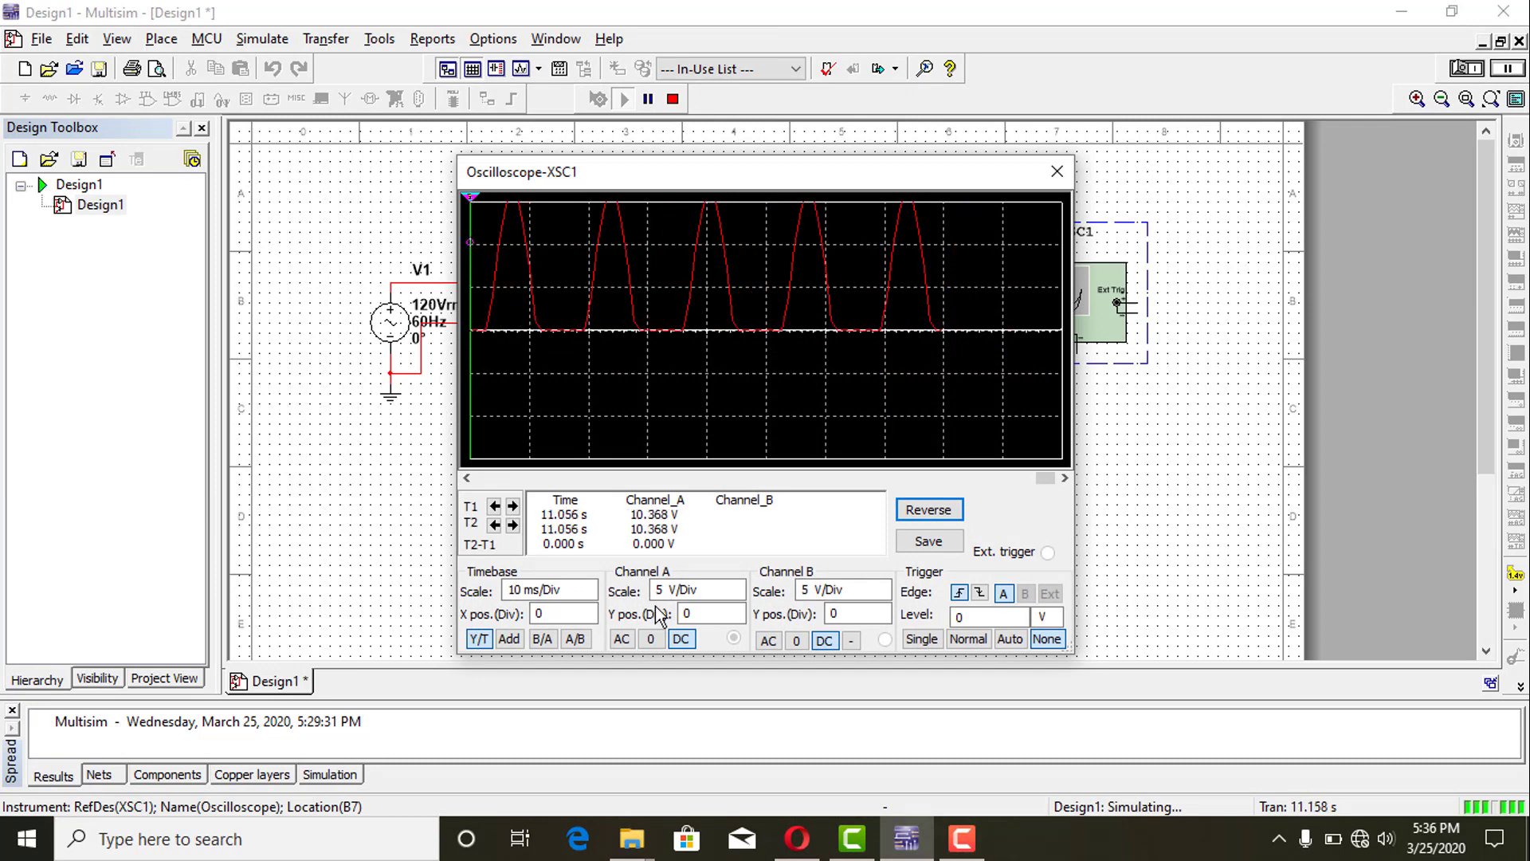
Step: Switch the scope timebase to 5 ms/Div and back to 10 ms/Div, then stop the simulation
click(544, 592)
click(586, 598)
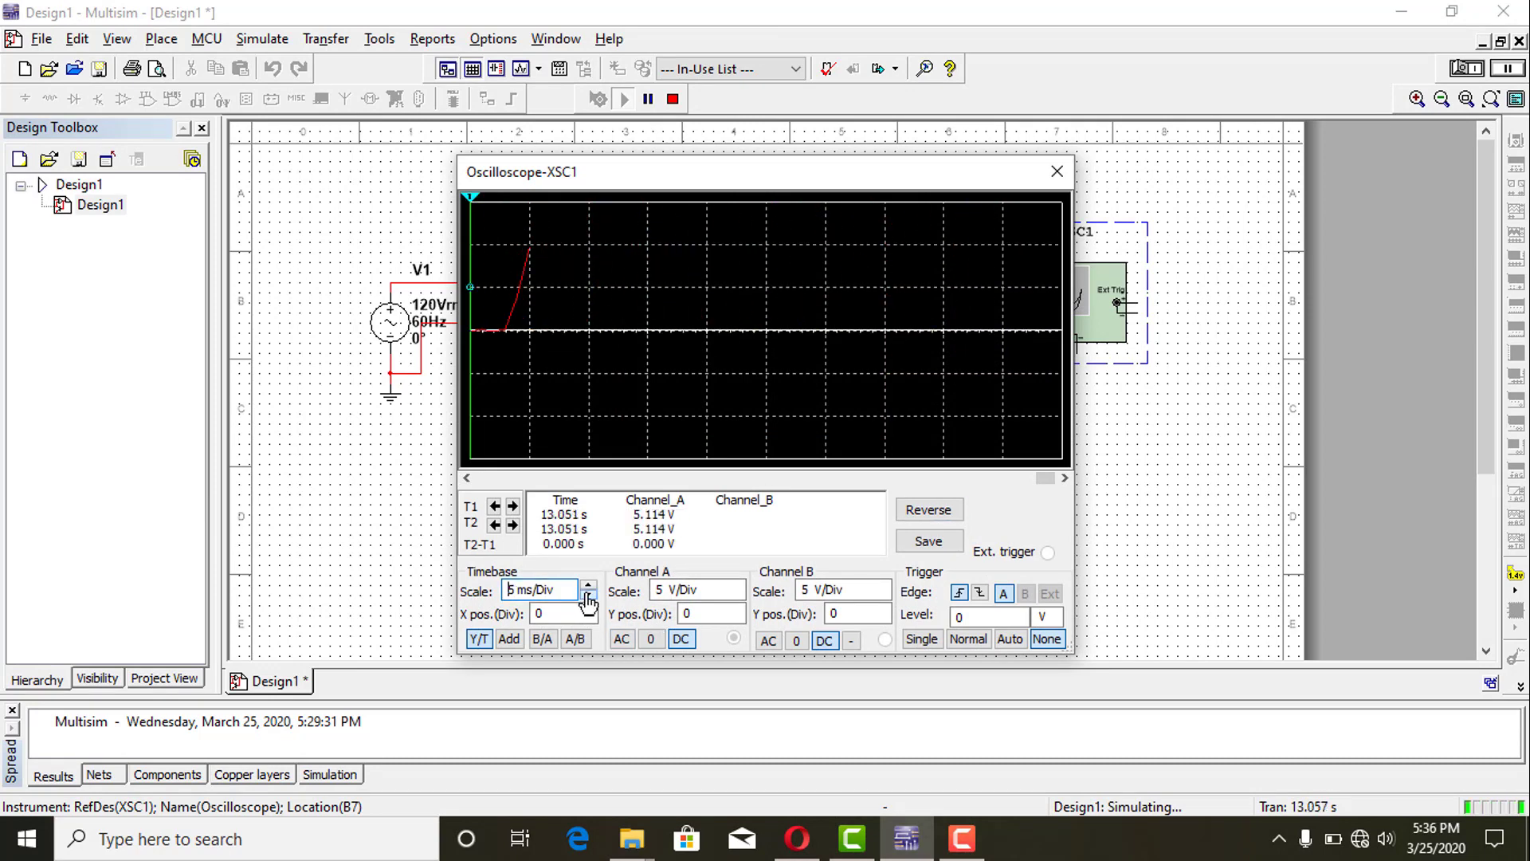
click(588, 587)
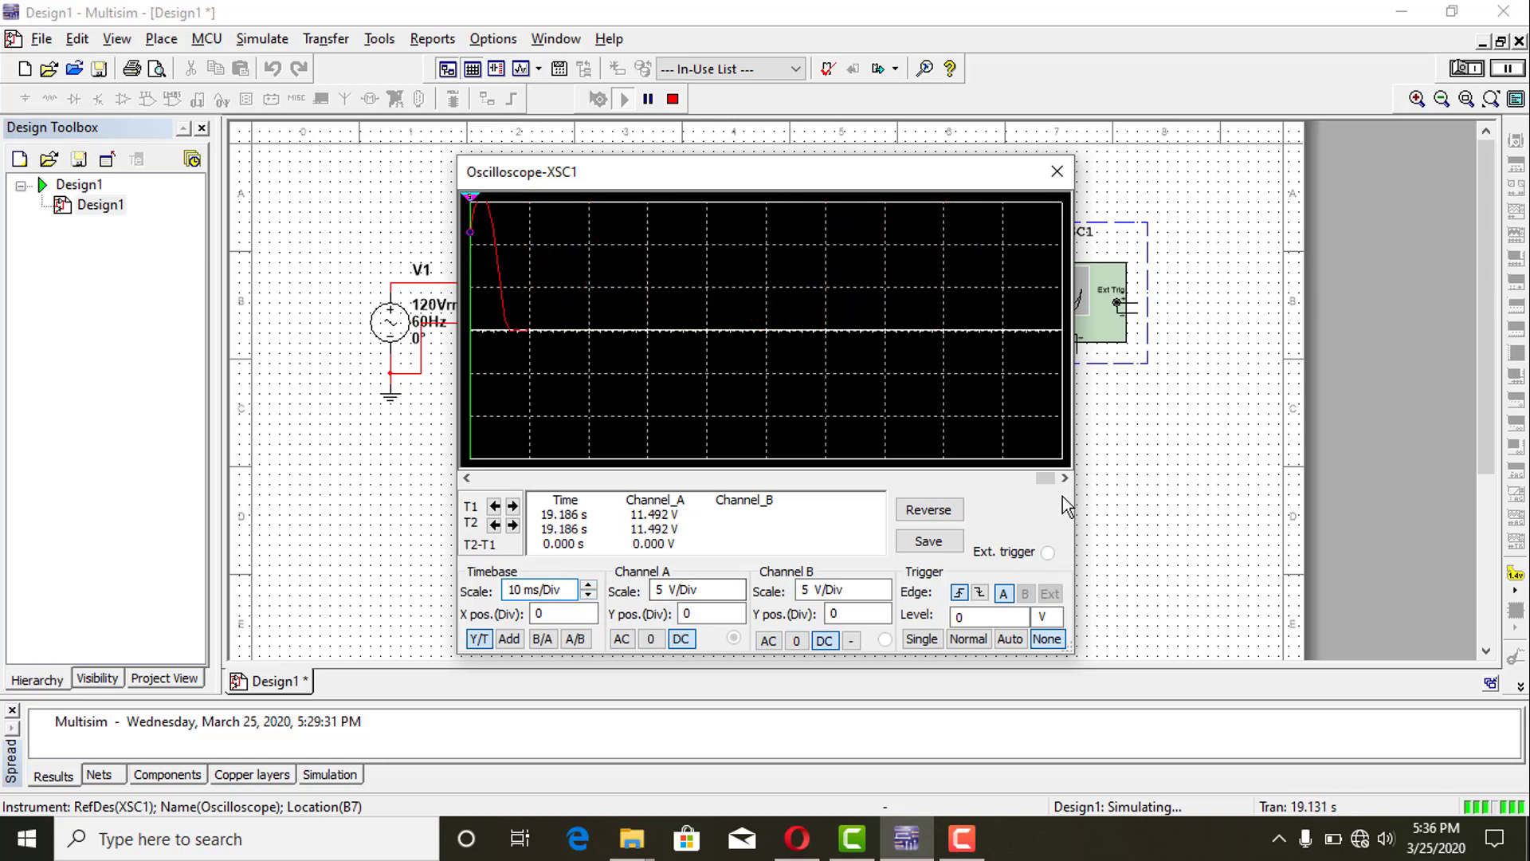
click(672, 99)
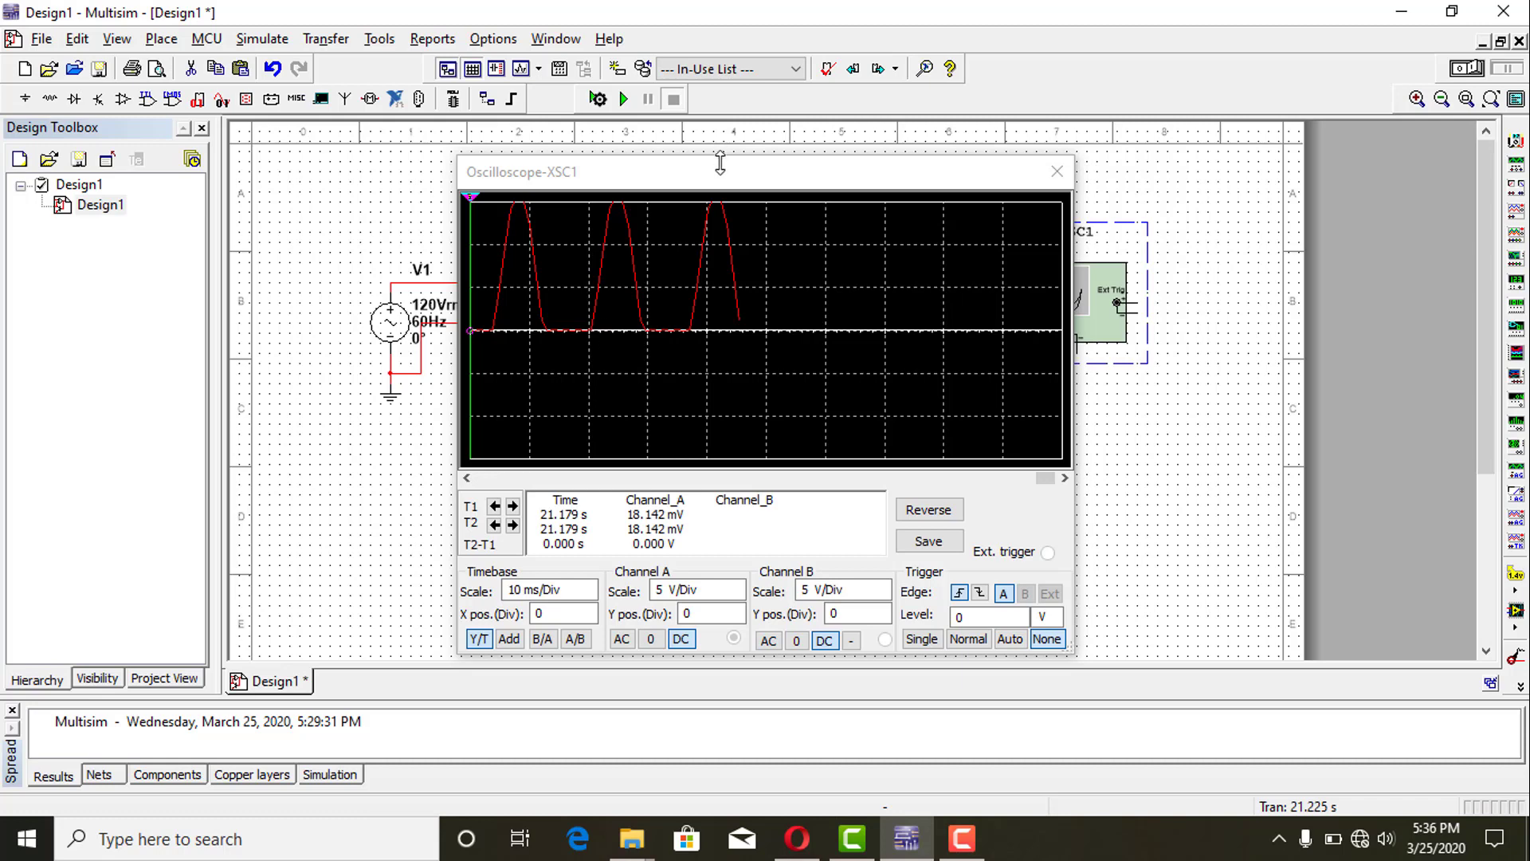
mouse_move(706, 170)
mouse_down()
mouse_move(779, 175)
mouse_move(694, 172)
mouse_up()
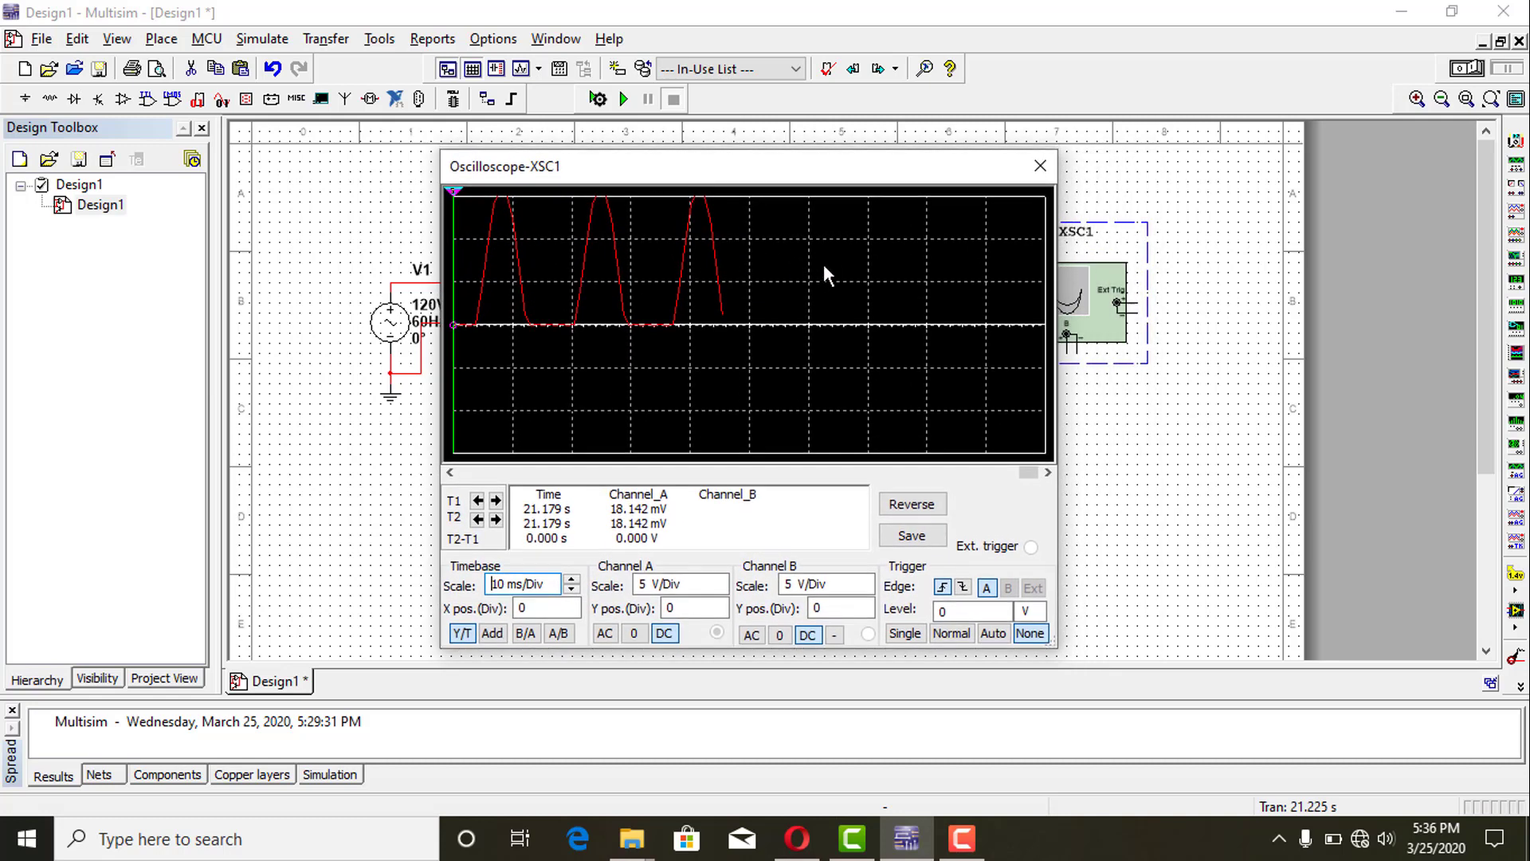
click(1040, 166)
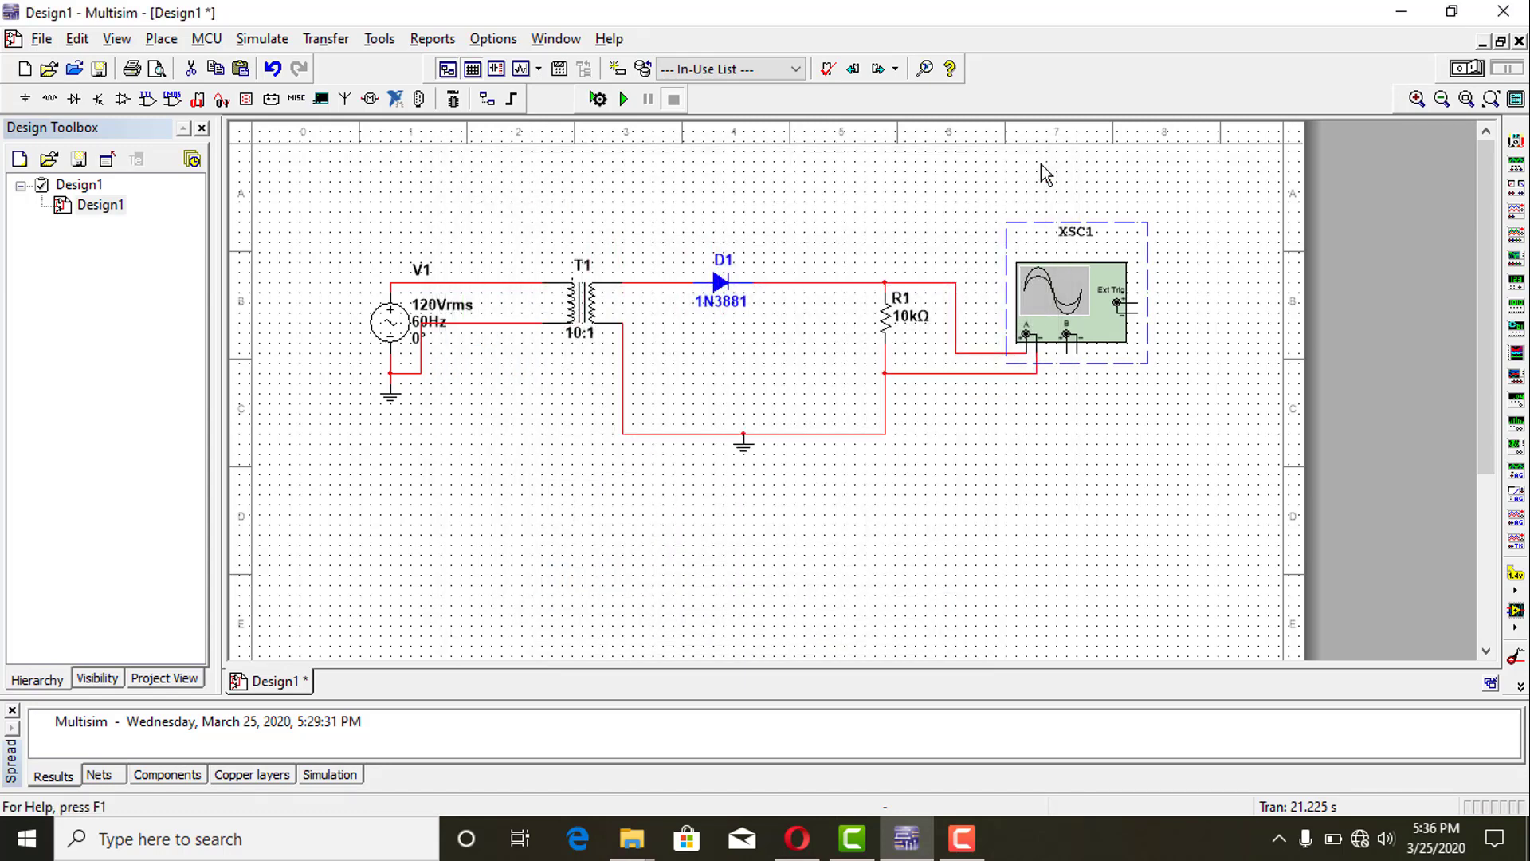
click(990, 598)
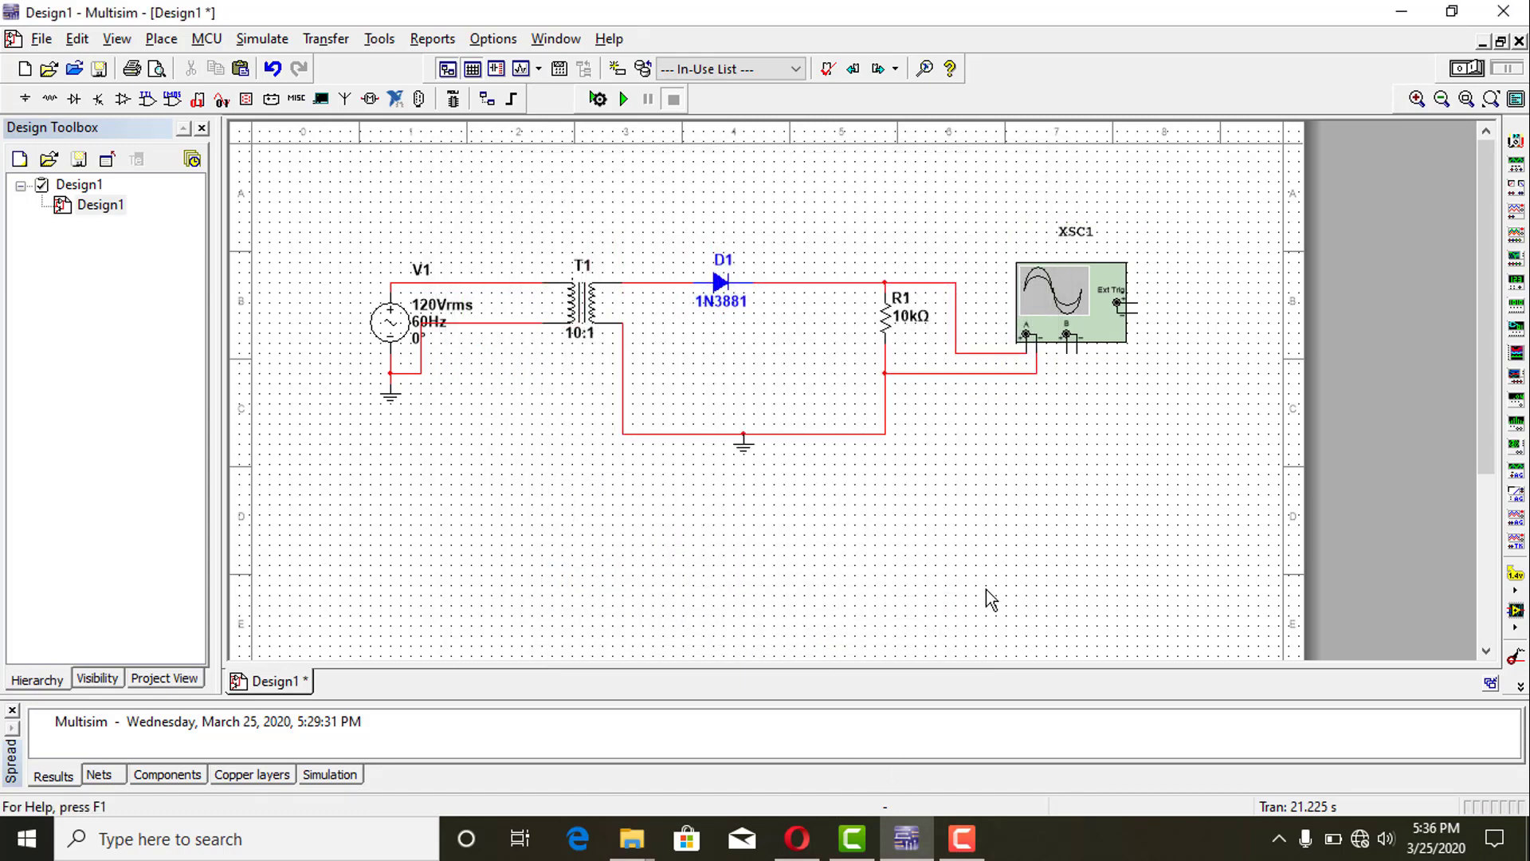